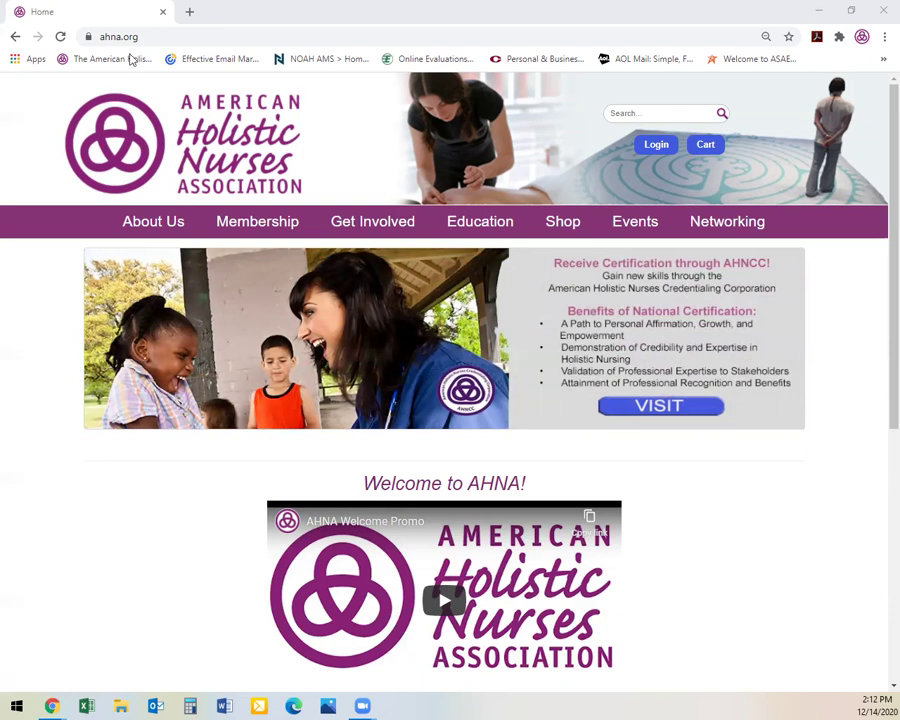
{"action": "left_click", "coordinate": [147, 37]}
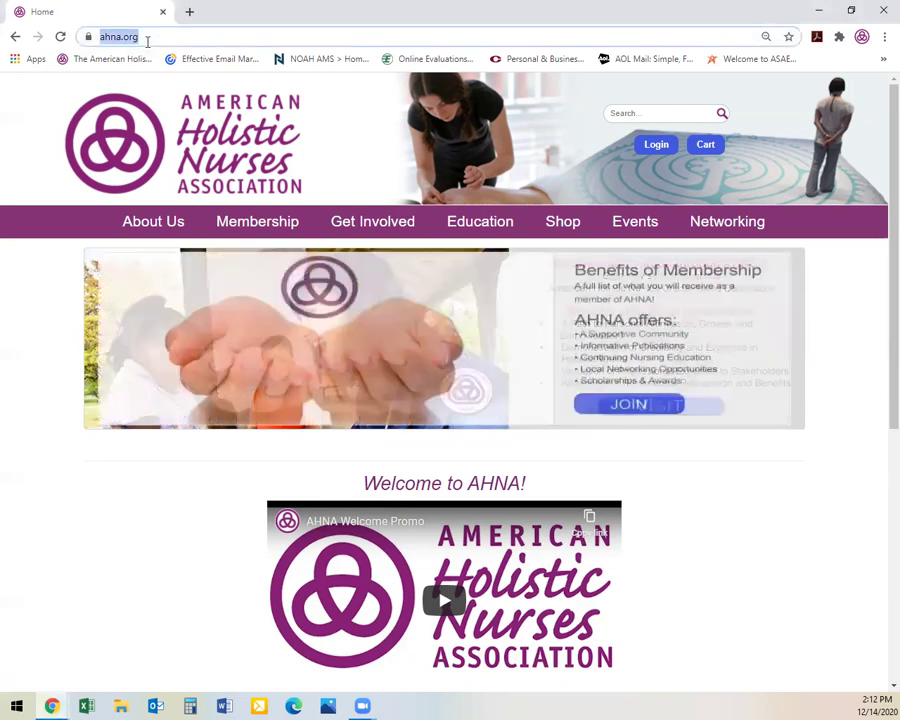
{"action": "type", "text": "w"}
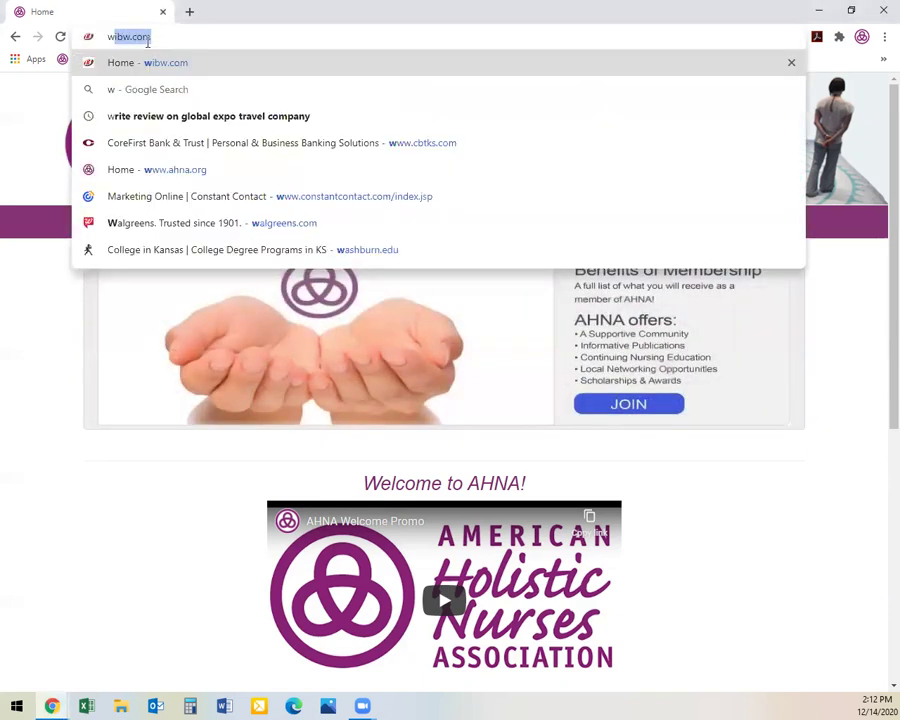
{"action": "type", "text": "ww.ahn"}
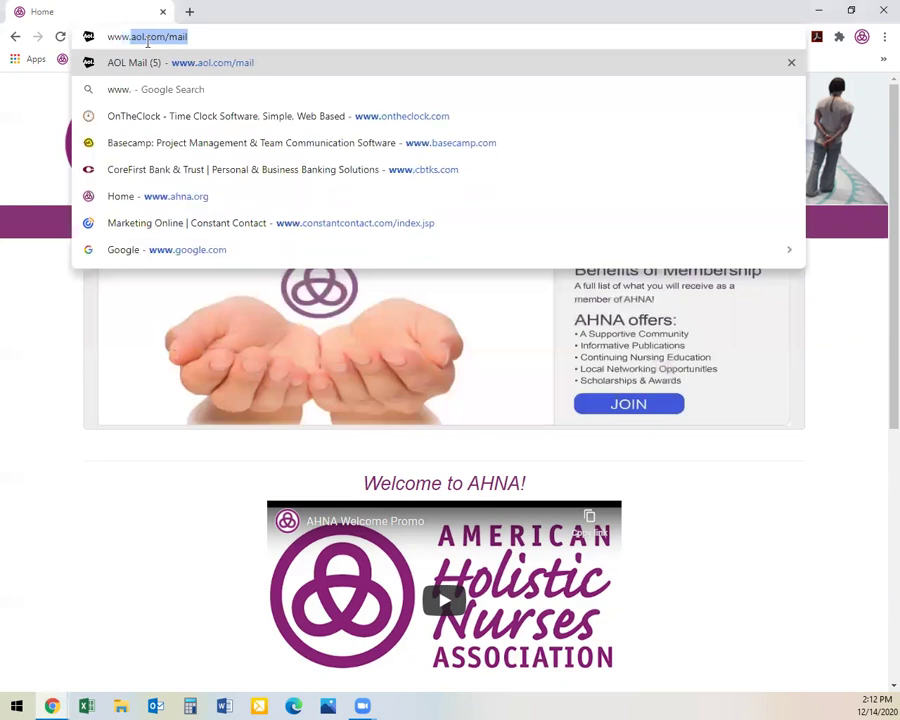
{"action": "type", "text": "a.org"}
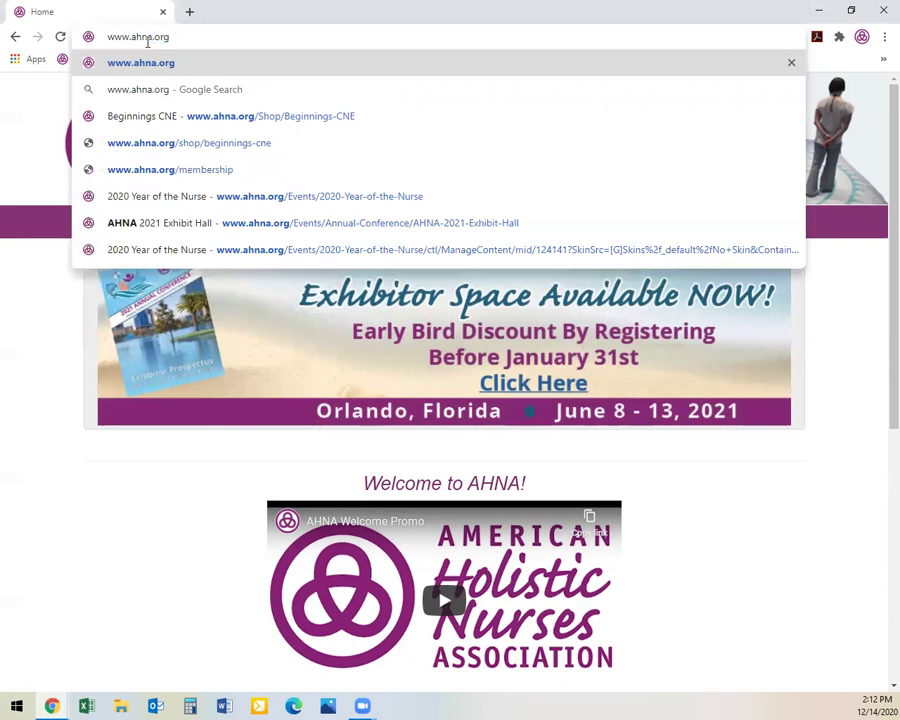
{"action": "key", "text": "Return"}
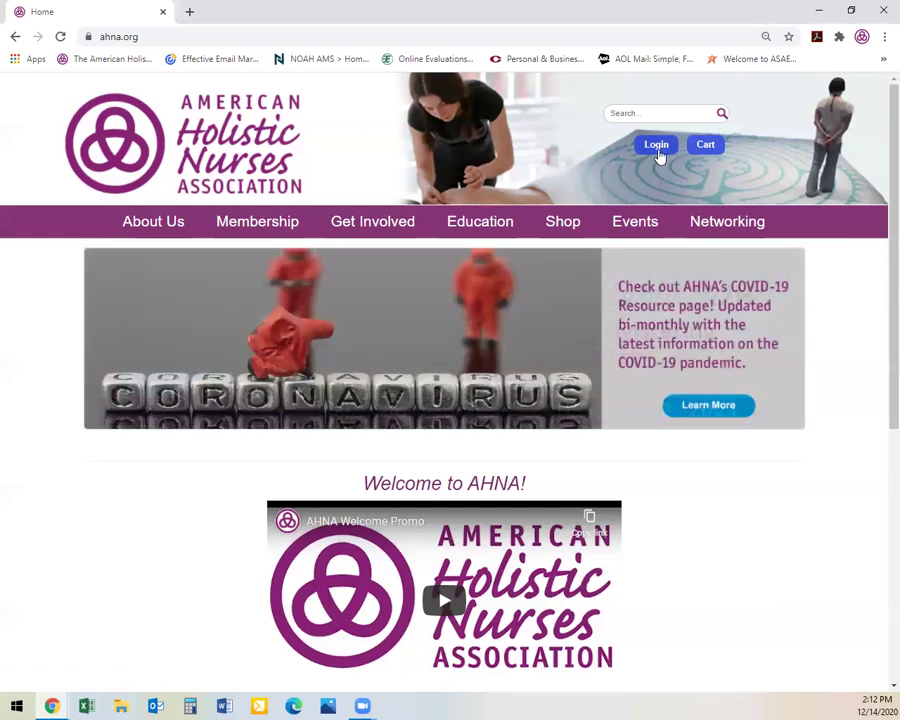
{"action": "left_click", "coordinate": [657, 149]}
Sign in with the member username and password, declining Chrome's offer to save the password
{"action": "left_click", "coordinate": [105, 291]}
{"action": "double_click", "coordinate": [95, 291]}
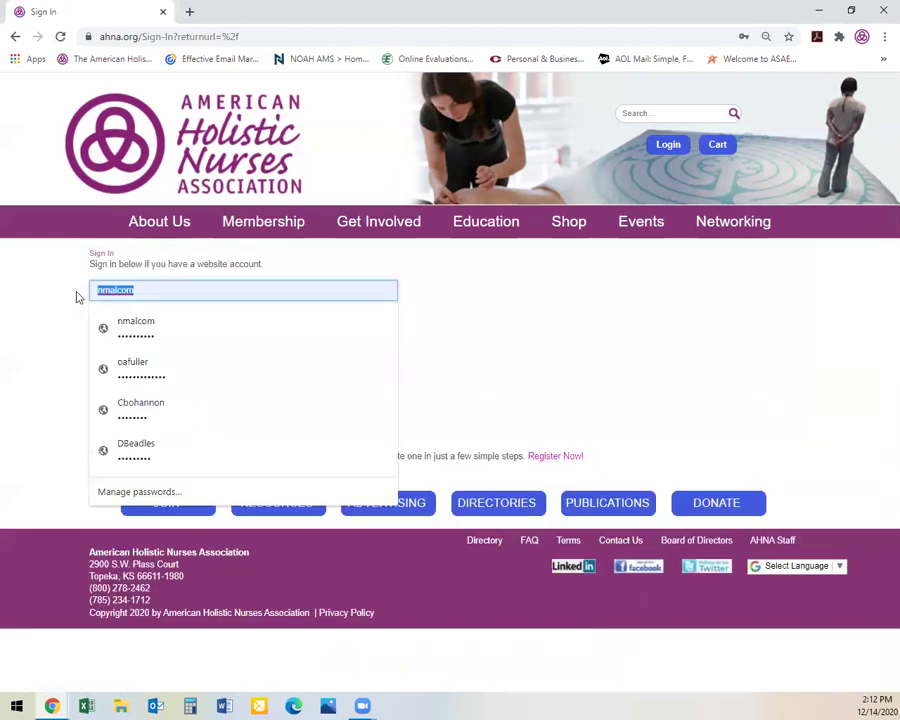
{"action": "key", "text": "Tab"}
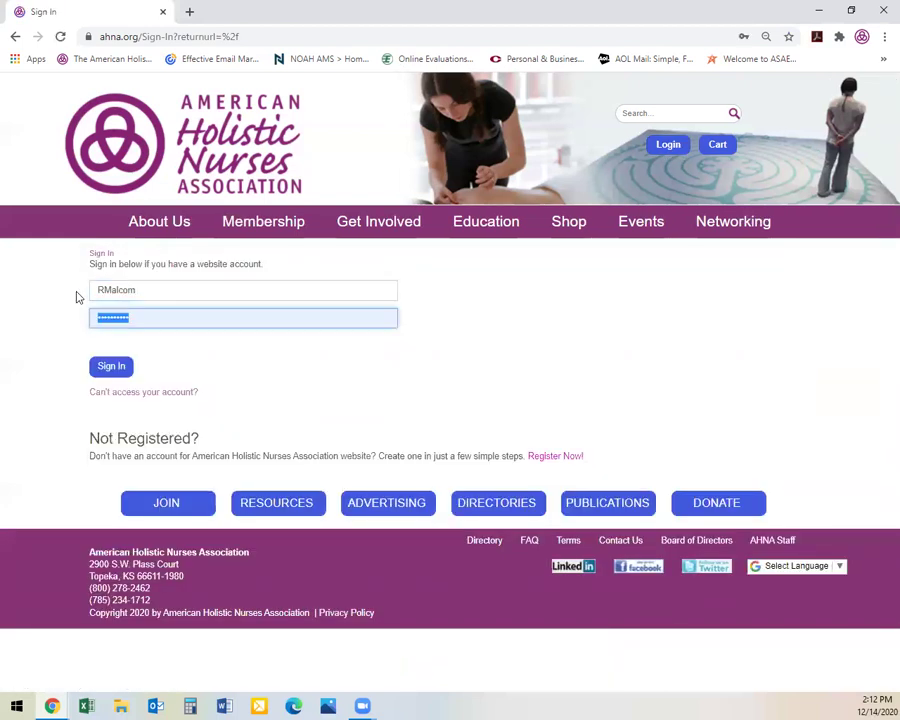
{"action": "type", "text": "••••"}
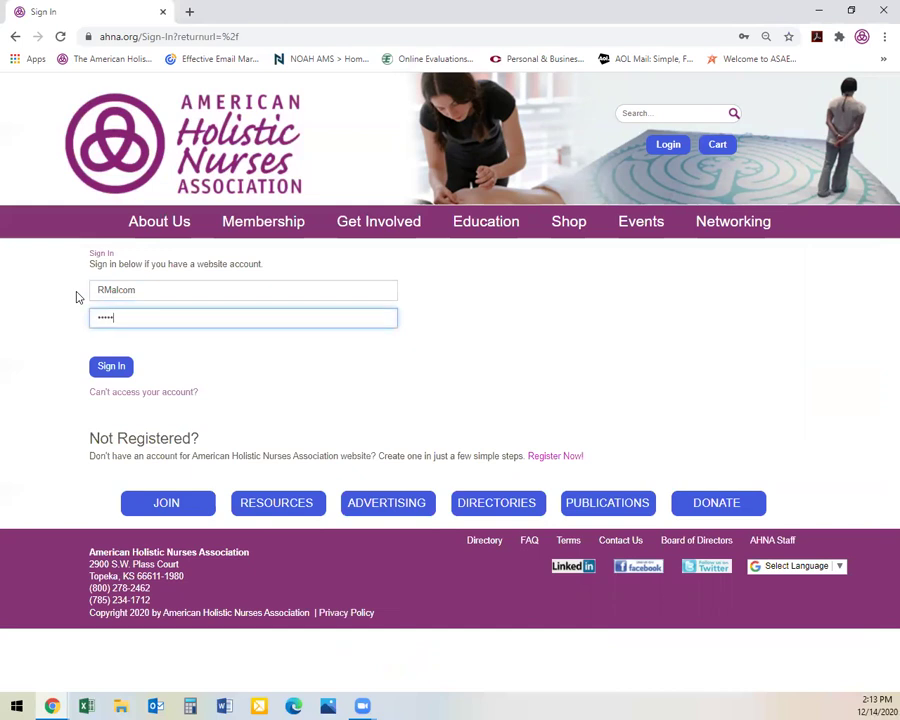
{"action": "type", "text": "•••"}
{"action": "left_click", "coordinate": [112, 367]}
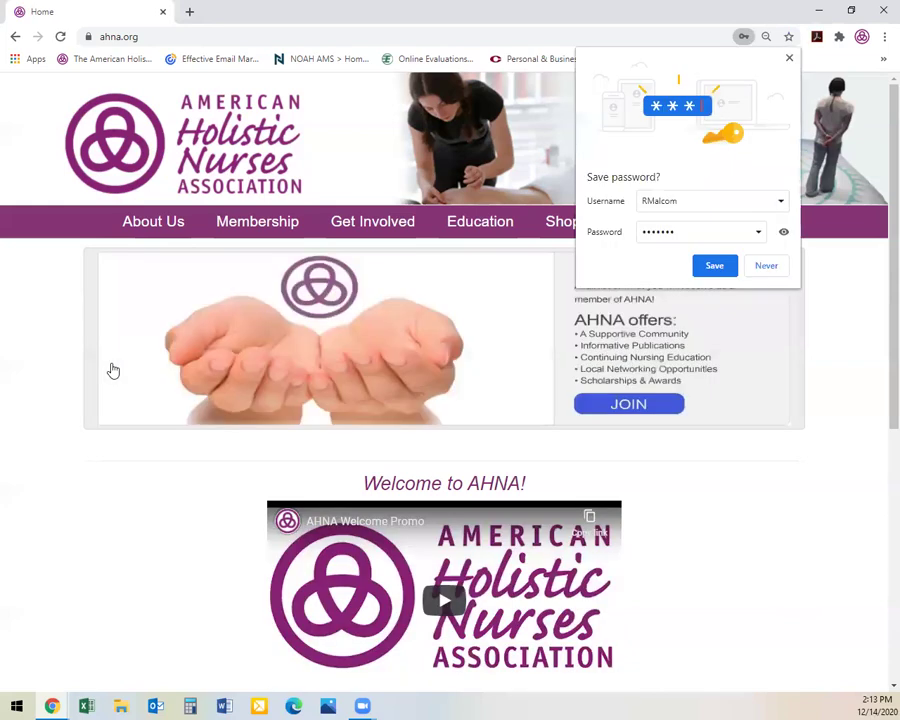
{"action": "left_click", "coordinate": [789, 58]}
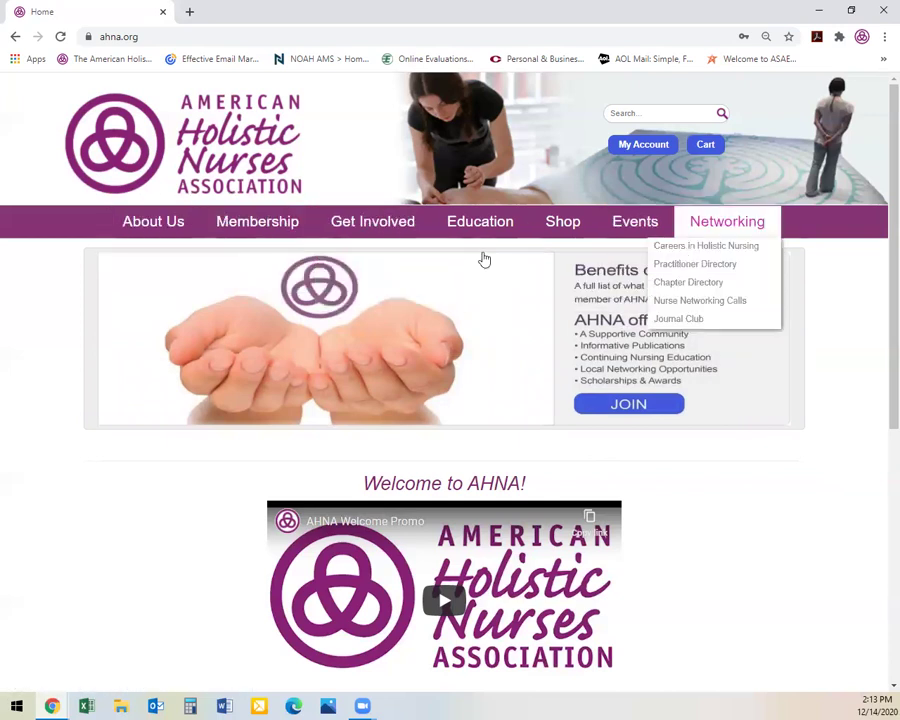
Show the Membership dropdown in the purple navigation bar
{"action": "mouse_move", "coordinate": [250, 226]}
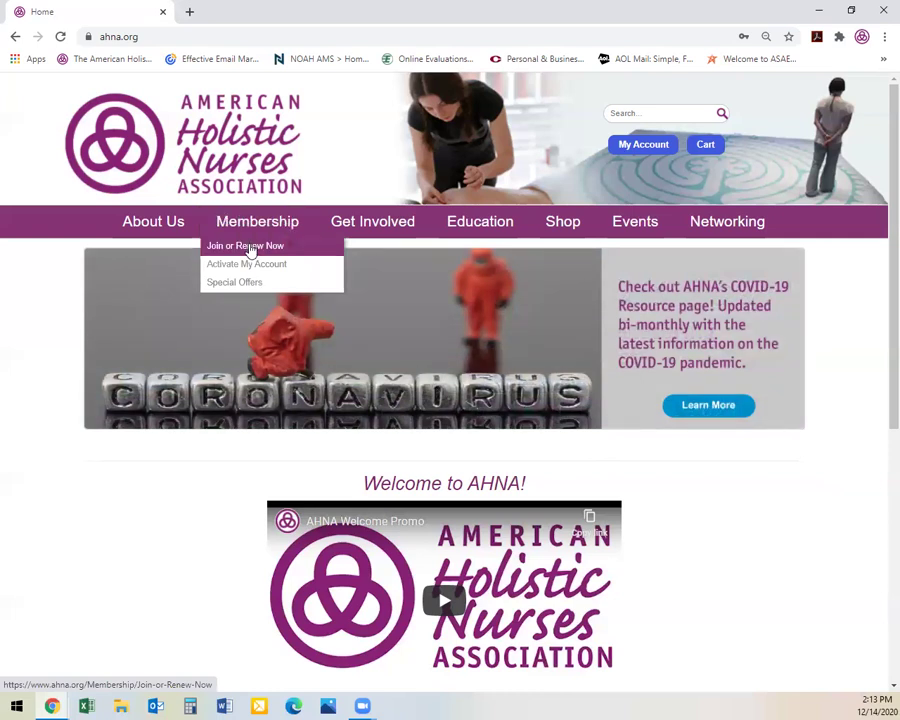
Open Join or Renew Now and review the membership types and their dues
{"action": "left_click", "coordinate": [250, 250]}
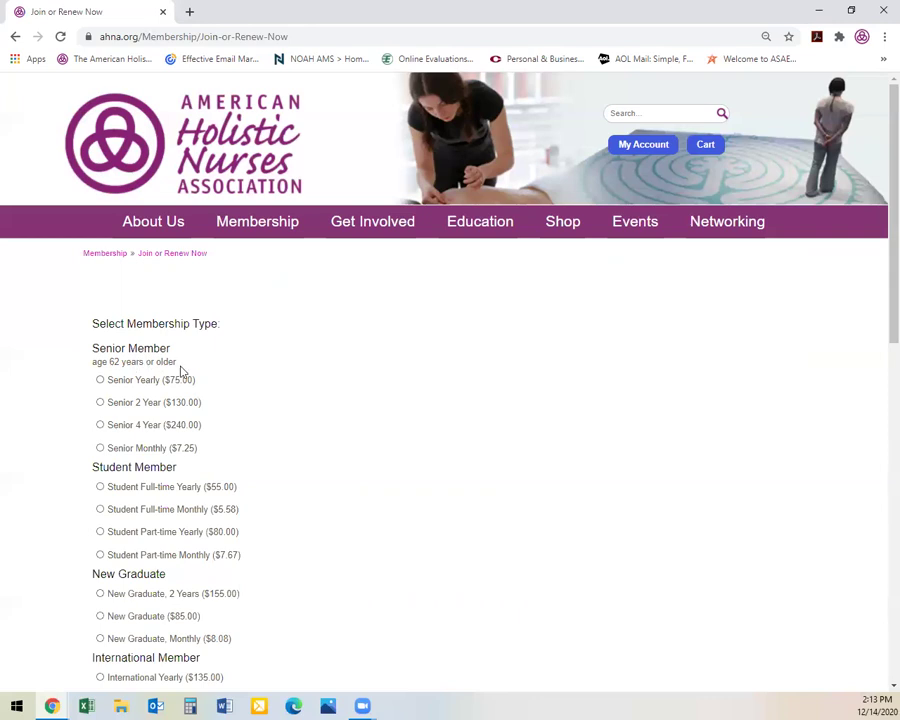
{"action": "scroll", "coordinate": [313, 421], "scroll_direction": "down", "scroll_amount": 1}
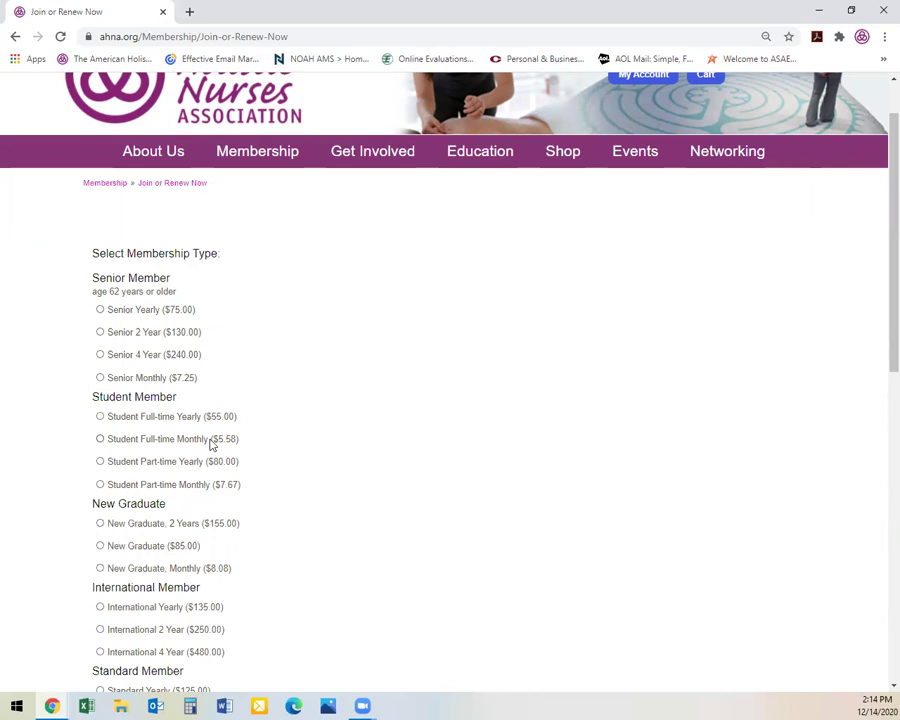
{"action": "scroll", "coordinate": [286, 452], "scroll_direction": "down", "scroll_amount": 1}
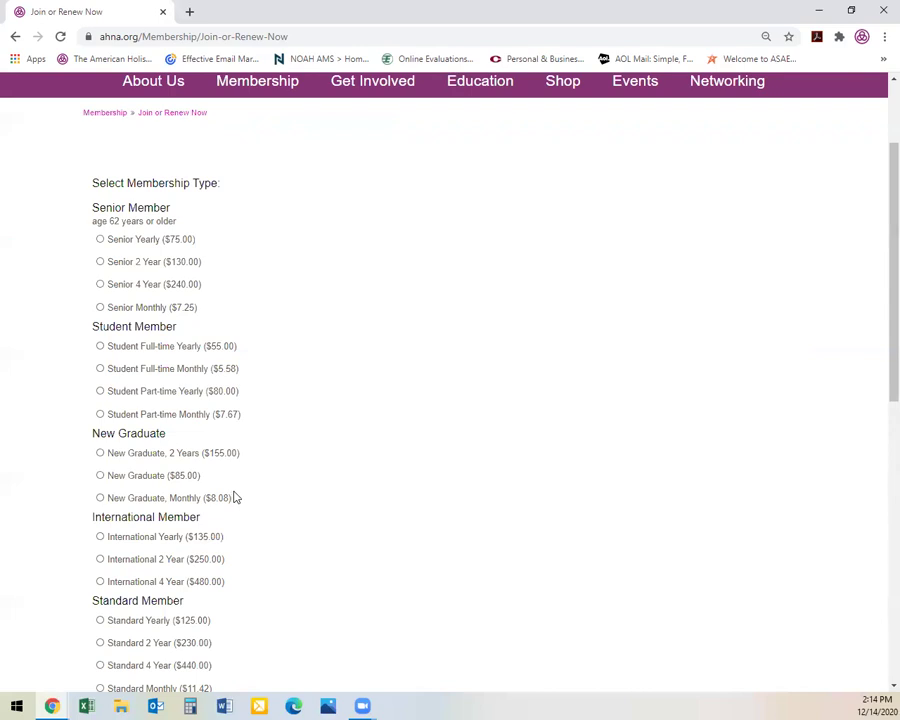
{"action": "scroll", "coordinate": [234, 495], "scroll_direction": "down", "scroll_amount": 1}
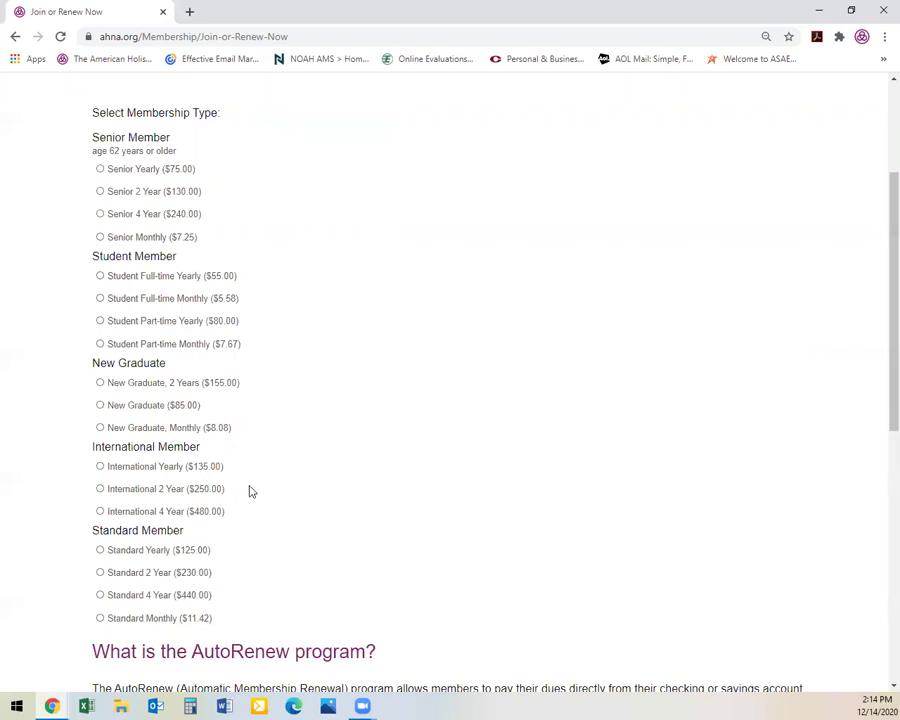
{"action": "scroll", "coordinate": [249, 487], "scroll_direction": "down", "scroll_amount": 1}
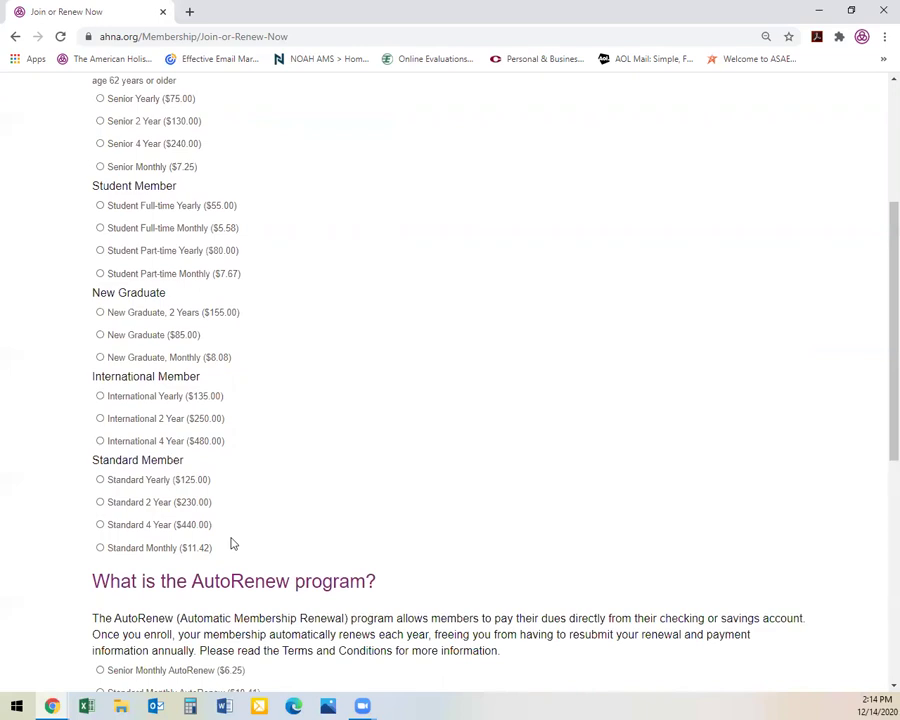
Continue down the page to the AutoRenew program details
{"action": "scroll", "coordinate": [303, 502], "scroll_direction": "down", "scroll_amount": 1}
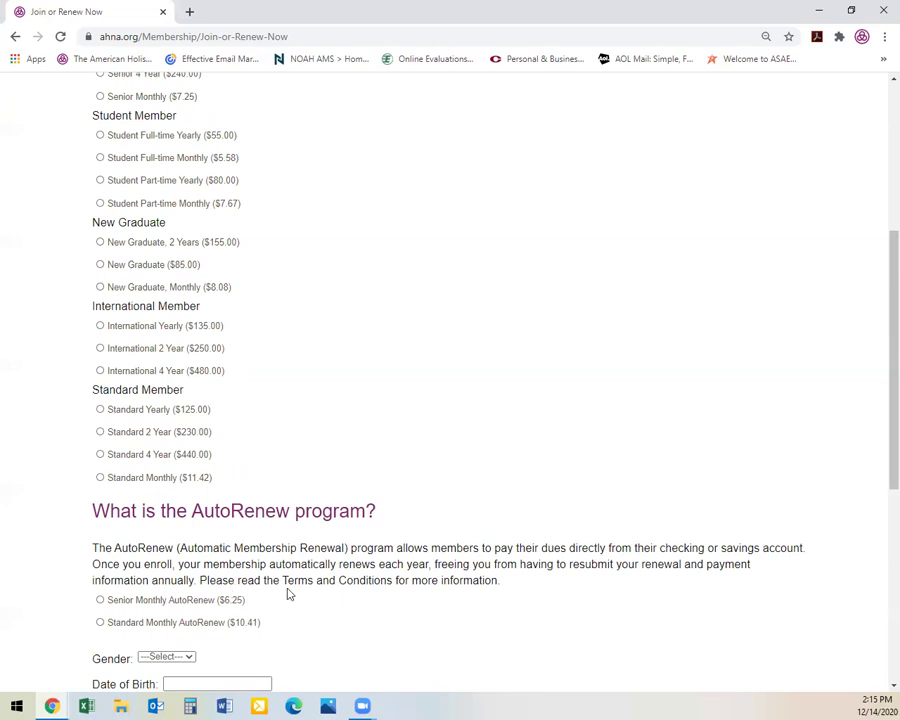
{"action": "scroll", "coordinate": [288, 592], "scroll_direction": "down", "scroll_amount": 1}
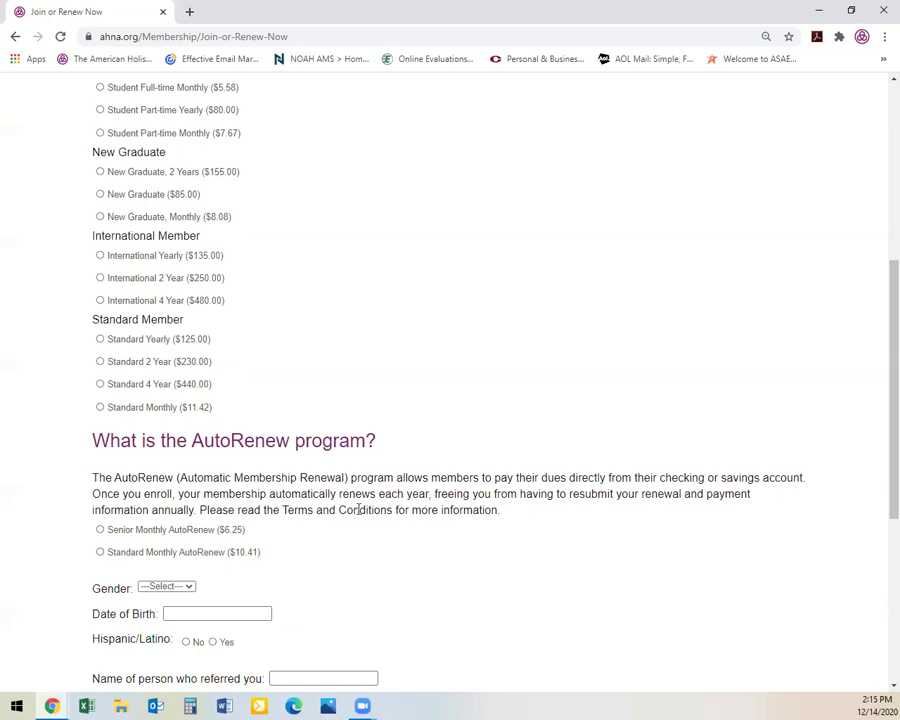
{"action": "scroll", "coordinate": [358, 510], "scroll_direction": "up", "scroll_amount": 2}
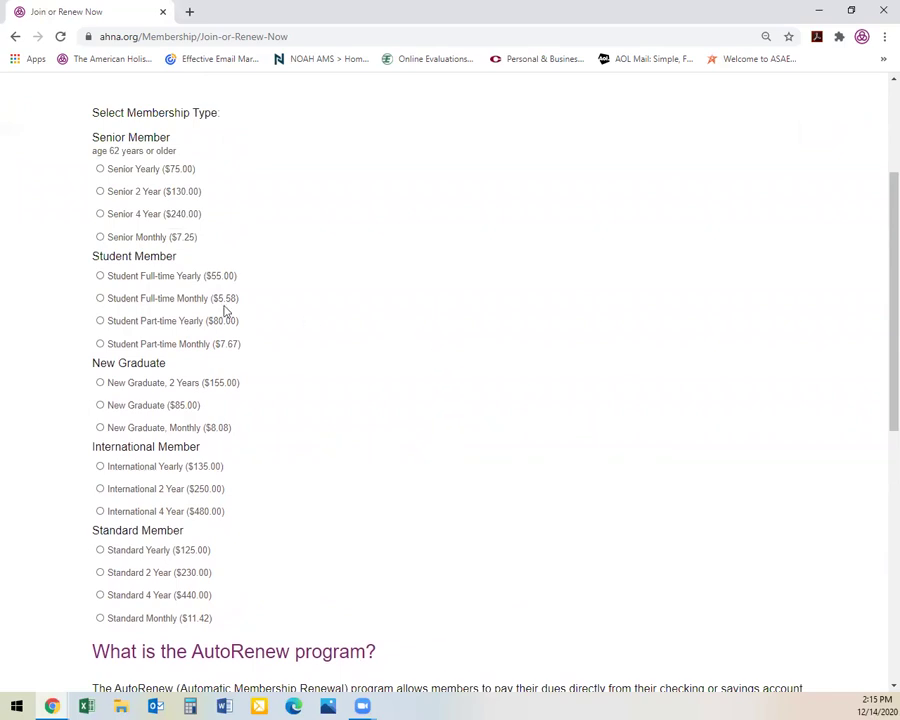
{"action": "left_click", "coordinate": [100, 299]}
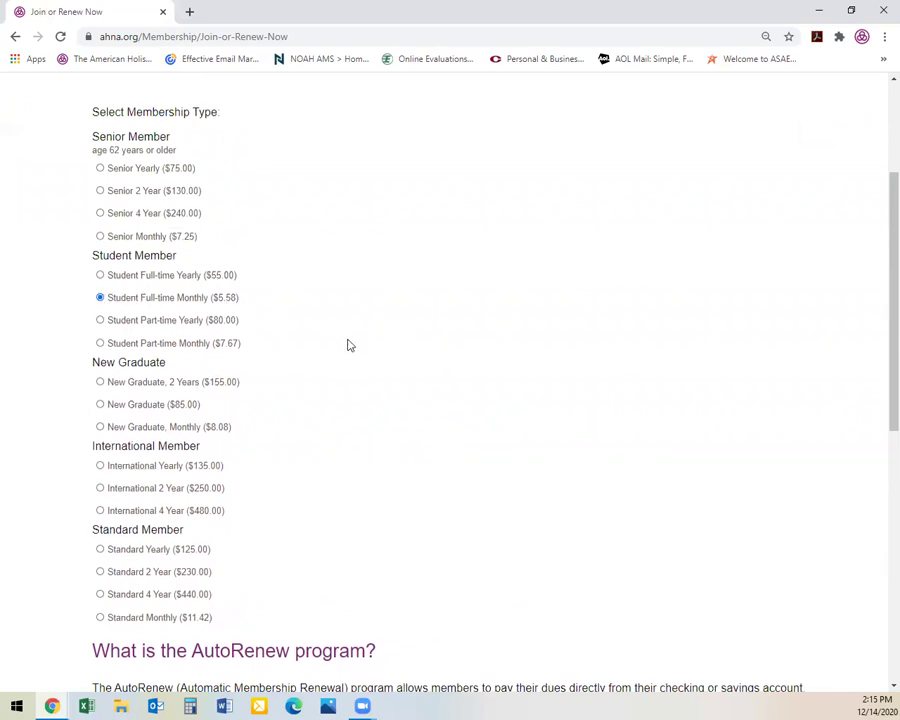
Set the applicant's gender to Male
{"action": "scroll", "coordinate": [346, 342], "scroll_direction": "down", "scroll_amount": 3}
{"action": "scroll", "coordinate": [350, 346], "scroll_direction": "down", "scroll_amount": 6}
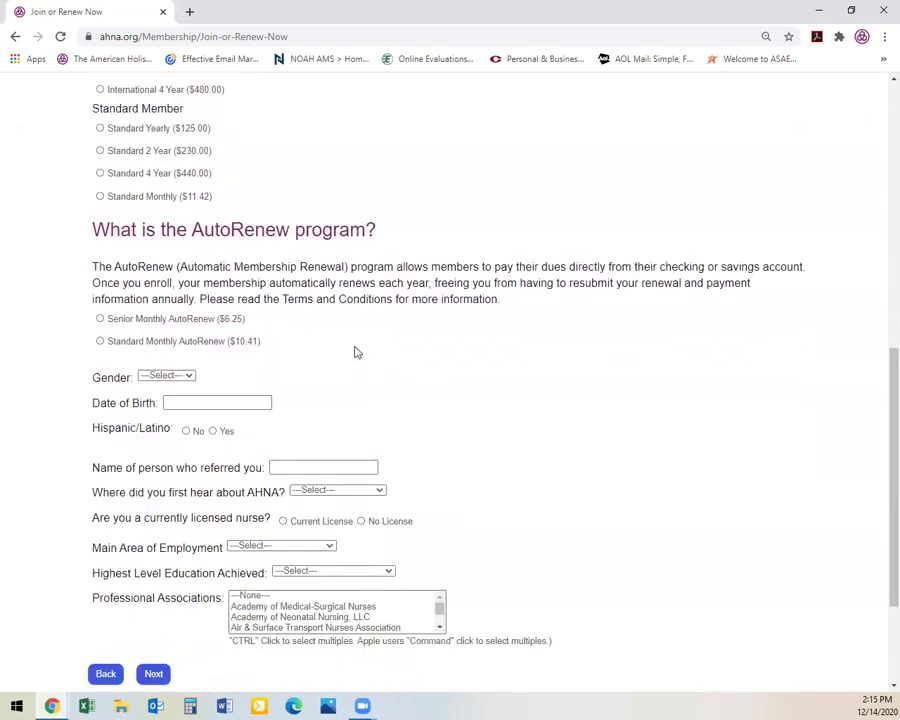
{"action": "left_click", "coordinate": [189, 376]}
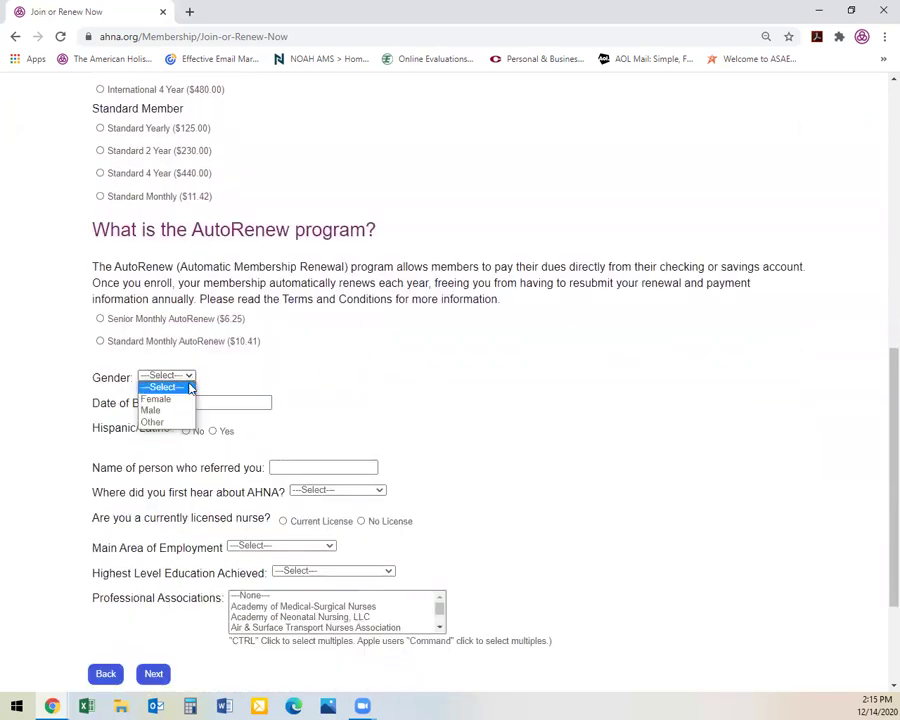
{"action": "left_click", "coordinate": [184, 412]}
Set date of birth to 12/12/2001 and answer No to Hispanic/Latino
{"action": "left_click", "coordinate": [204, 402]}
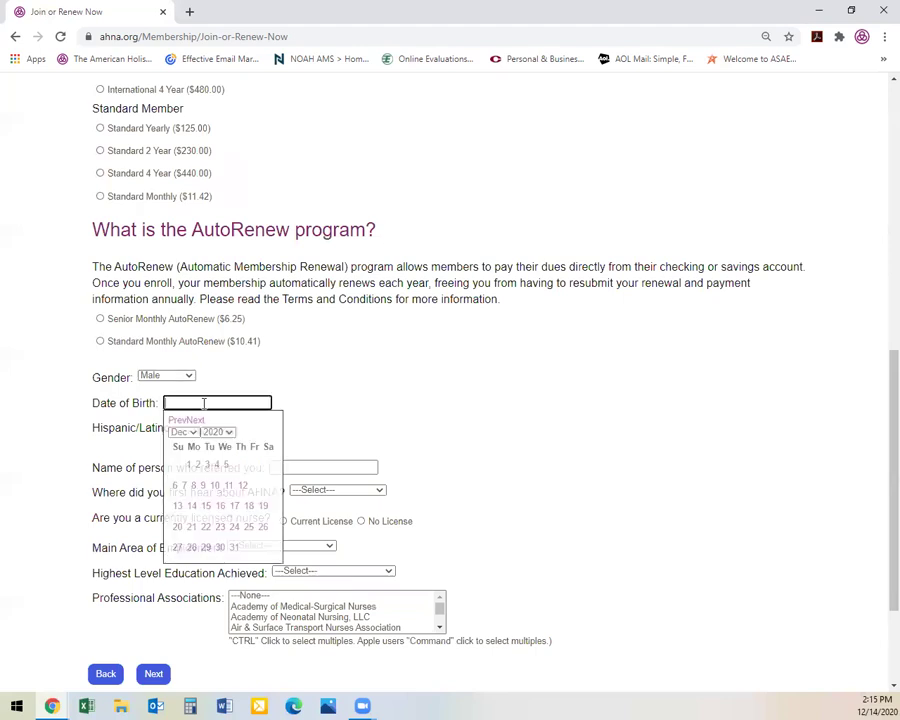
{"action": "left_click", "coordinate": [243, 486]}
{"action": "left_click", "coordinate": [211, 400]}
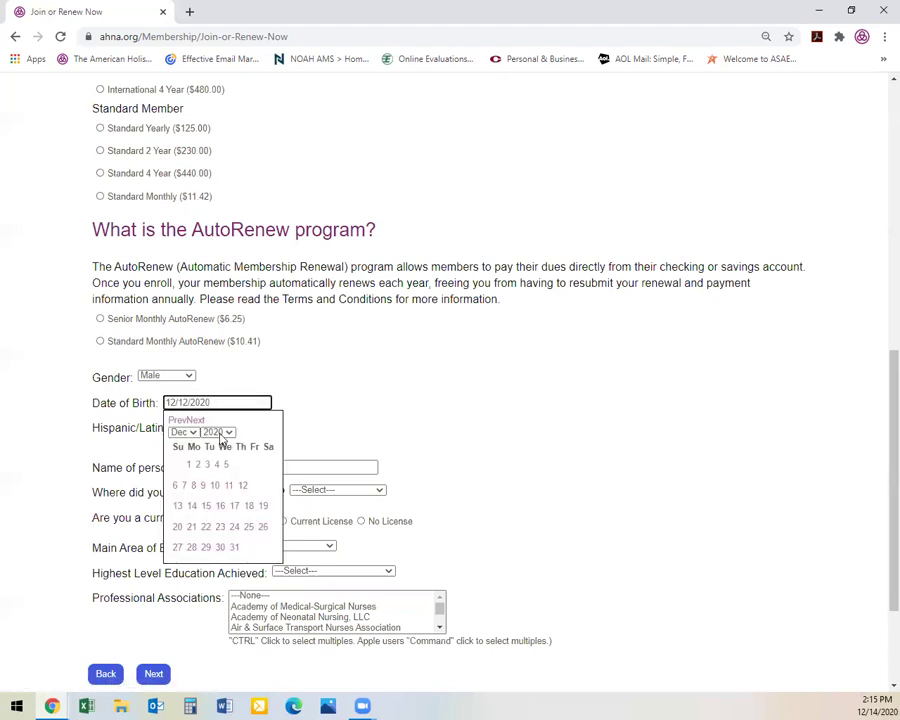
{"action": "left_click", "coordinate": [220, 435]}
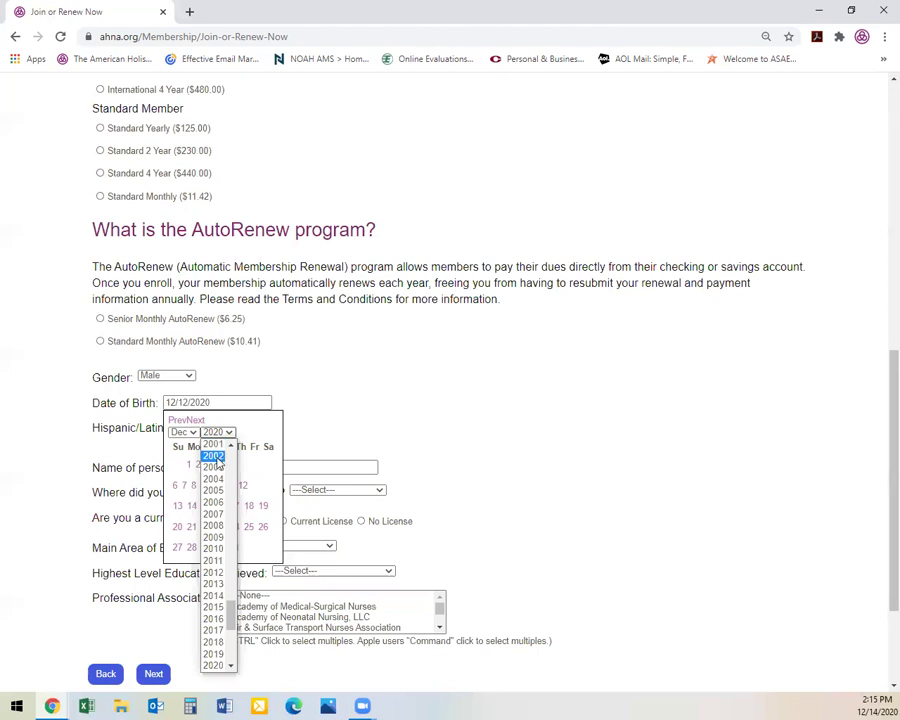
{"action": "left_click", "coordinate": [212, 444]}
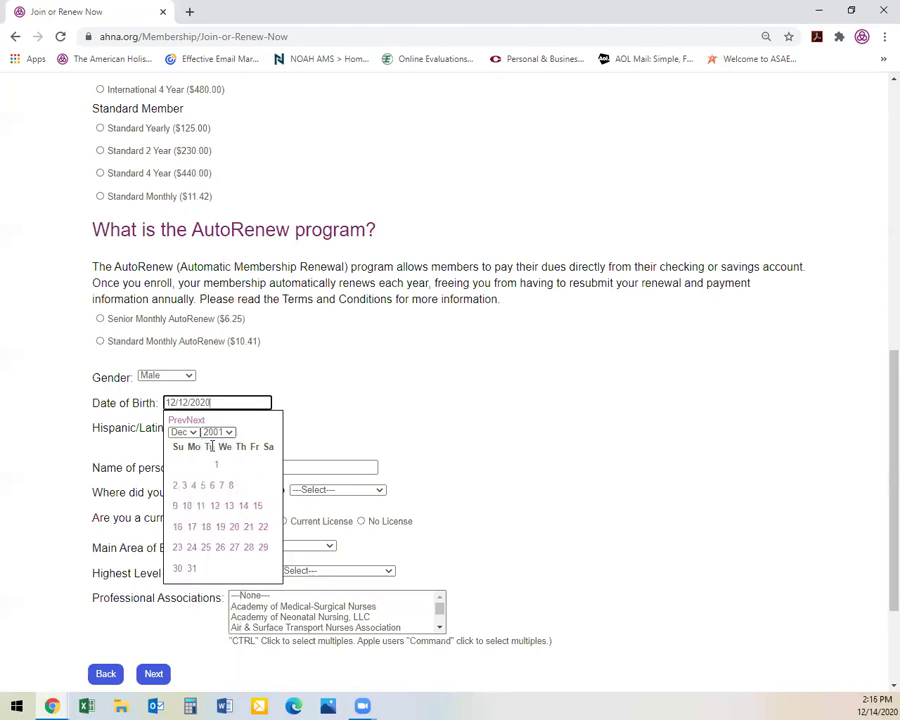
{"action": "left_click", "coordinate": [215, 509]}
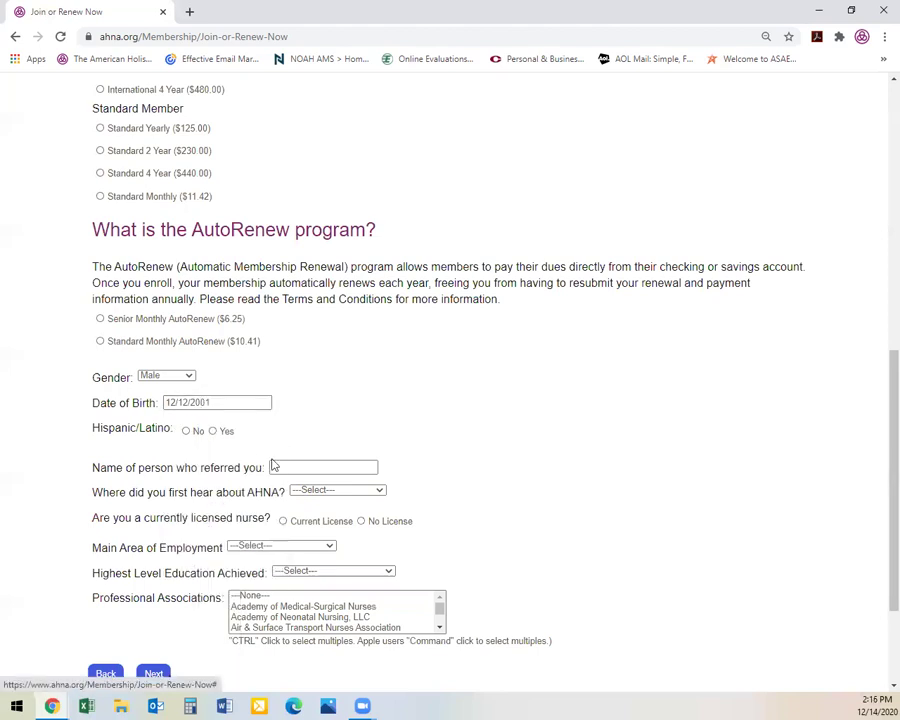
{"action": "left_click", "coordinate": [186, 432]}
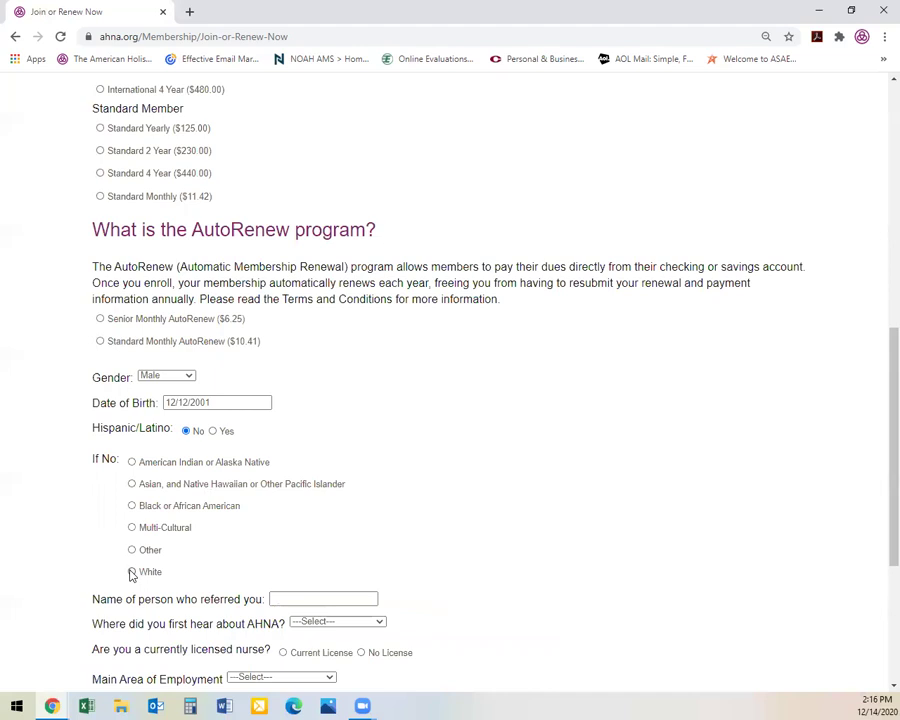
Choose Multi-Cultural, enter the referrer's name, select Referral as source, and mark No License
{"action": "left_click", "coordinate": [132, 528]}
{"action": "scroll", "coordinate": [392, 516], "scroll_direction": "down", "scroll_amount": 3}
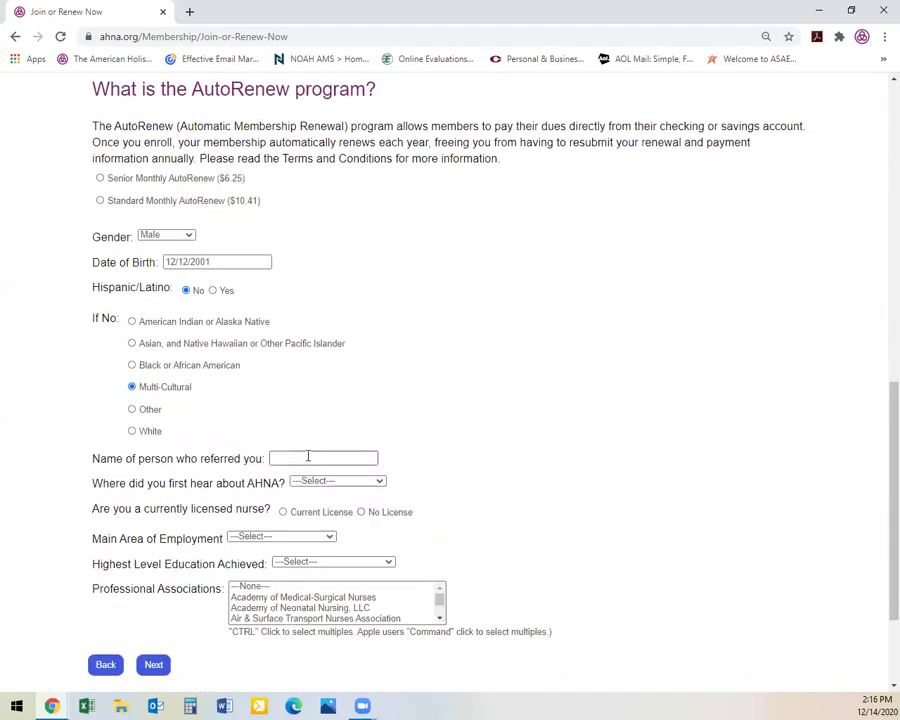
{"action": "left_click", "coordinate": [308, 453]}
{"action": "scroll", "coordinate": [409, 450], "scroll_direction": "down", "scroll_amount": 1}
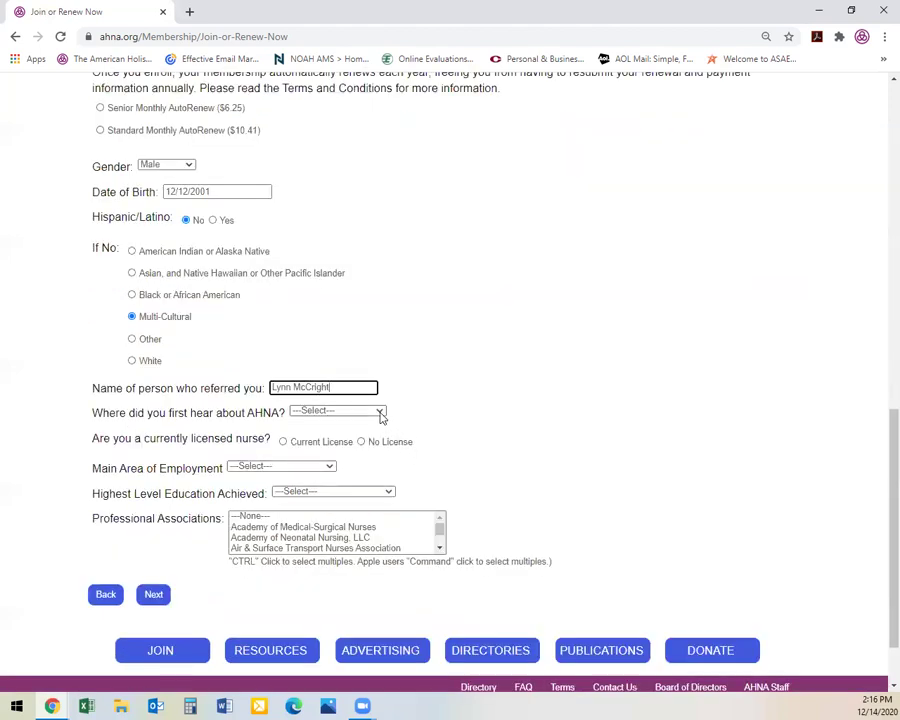
{"action": "left_click", "coordinate": [381, 413]}
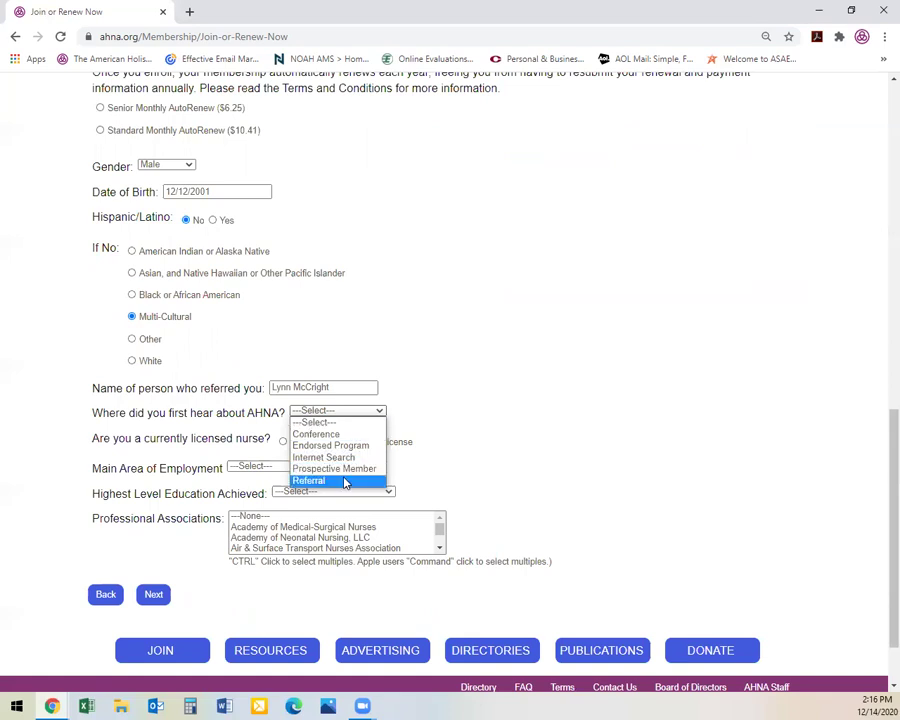
{"action": "left_click", "coordinate": [345, 483]}
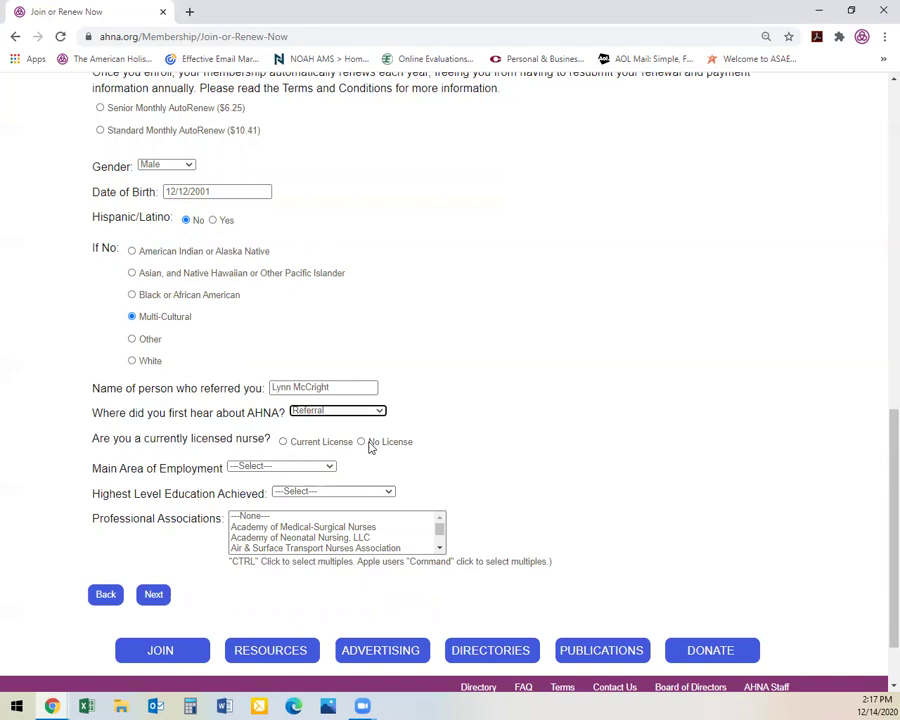
{"action": "left_click", "coordinate": [362, 444]}
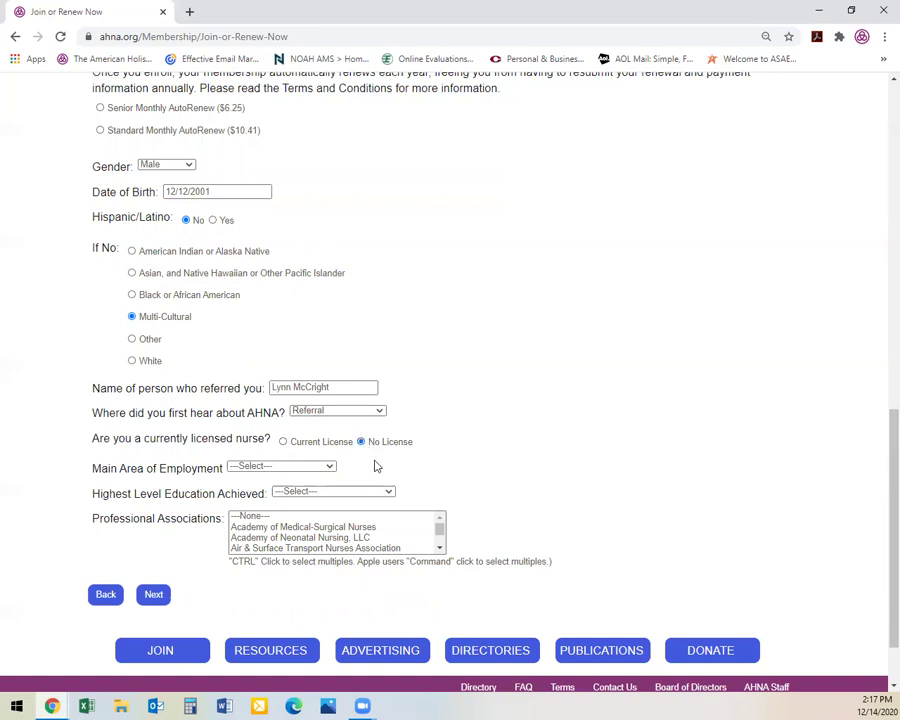
Select Student for Main Area of Employment and 2. Associates for highest education
{"action": "scroll", "coordinate": [378, 464], "scroll_direction": "down", "scroll_amount": 2}
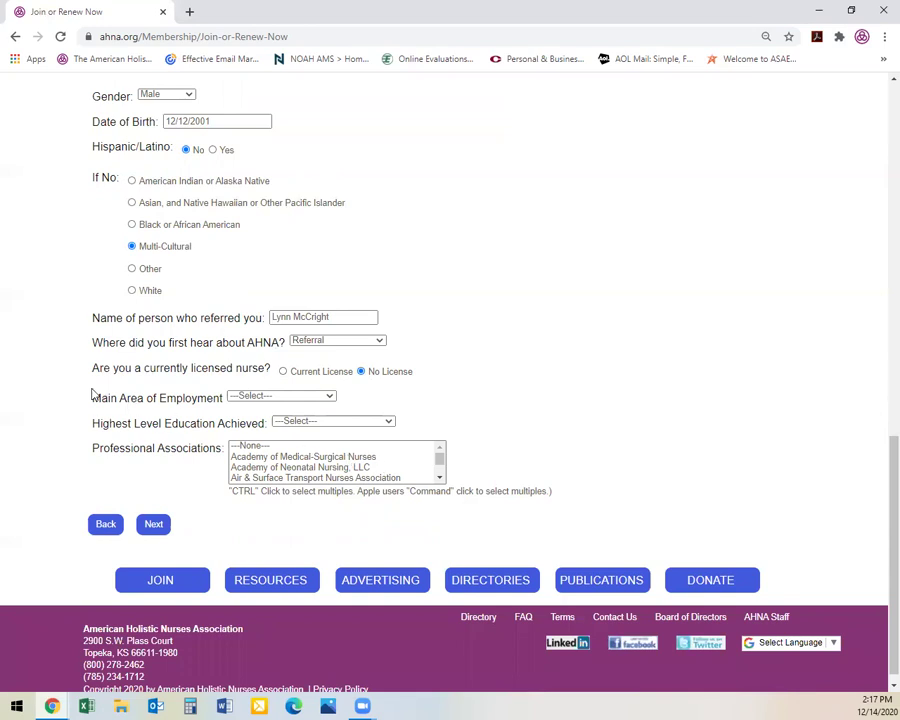
{"action": "left_click", "coordinate": [330, 398]}
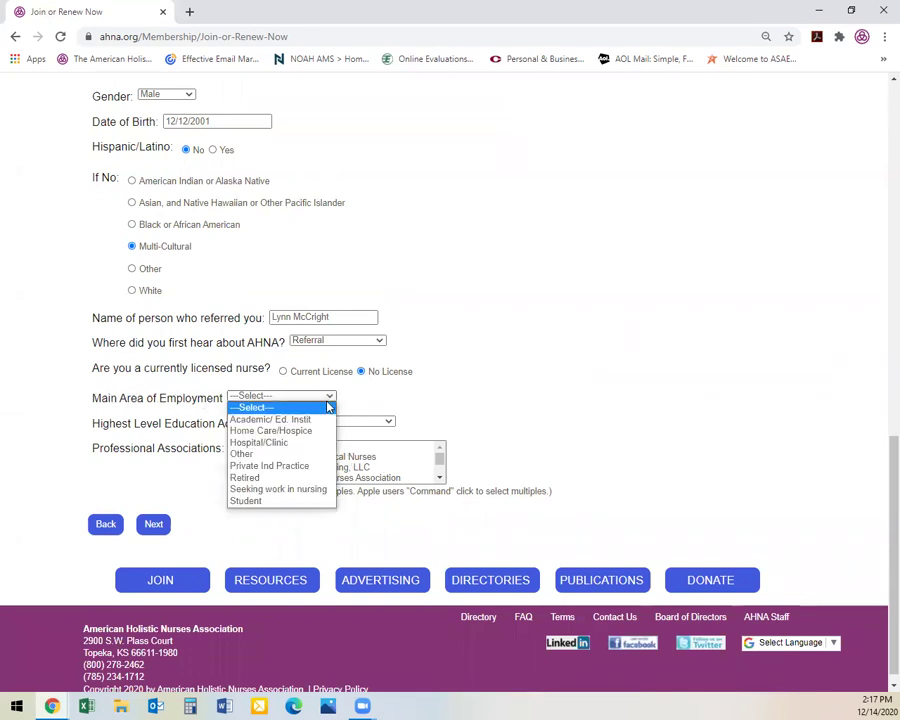
{"action": "left_click", "coordinate": [271, 503]}
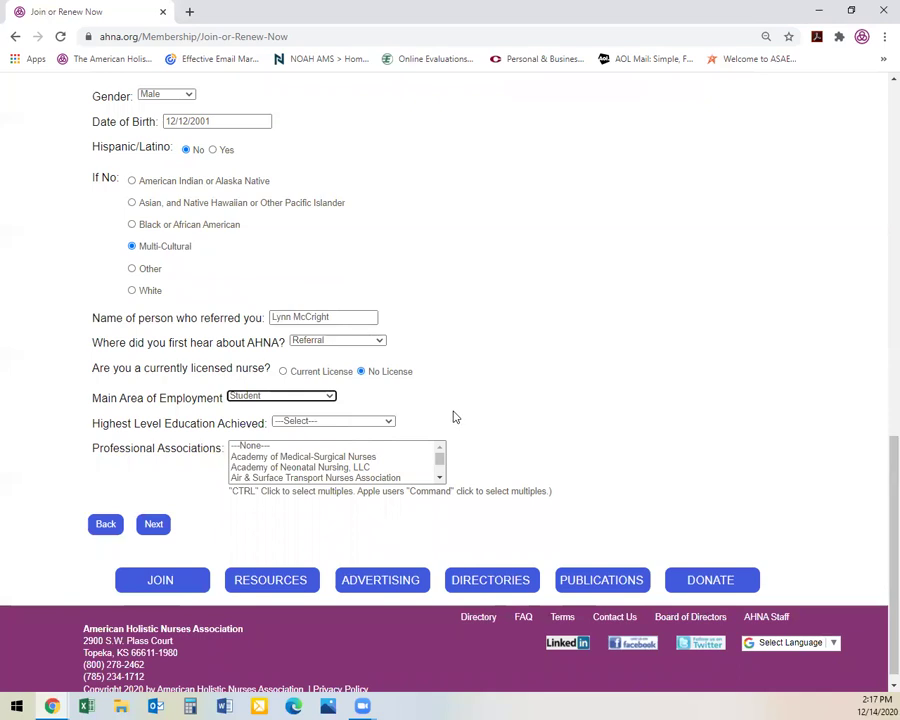
{"action": "scroll", "coordinate": [446, 413], "scroll_direction": "down", "scroll_amount": 1}
{"action": "left_click", "coordinate": [387, 412]}
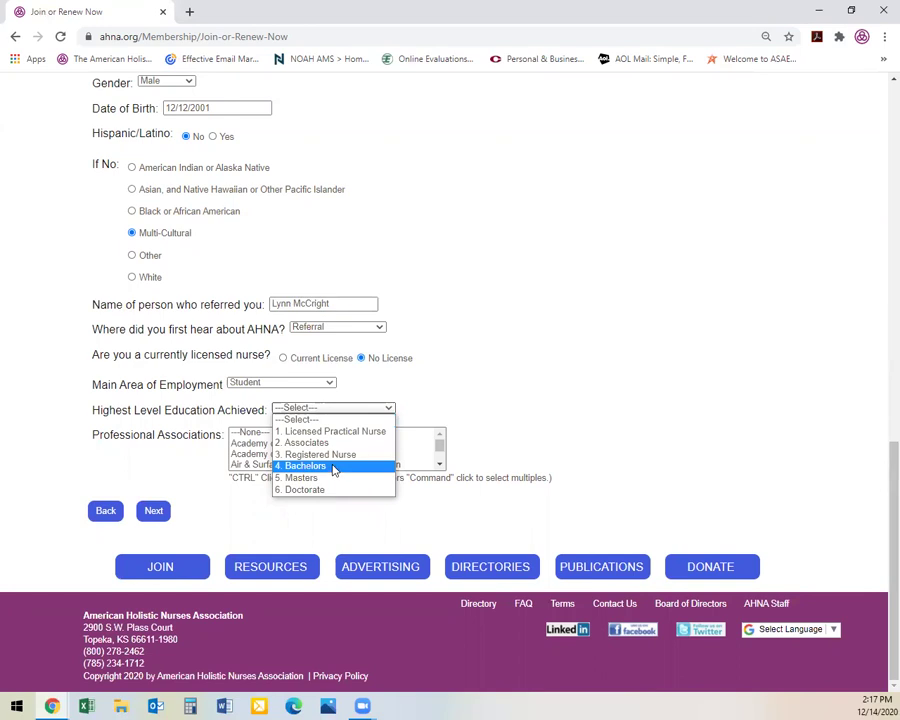
{"action": "left_click", "coordinate": [333, 443]}
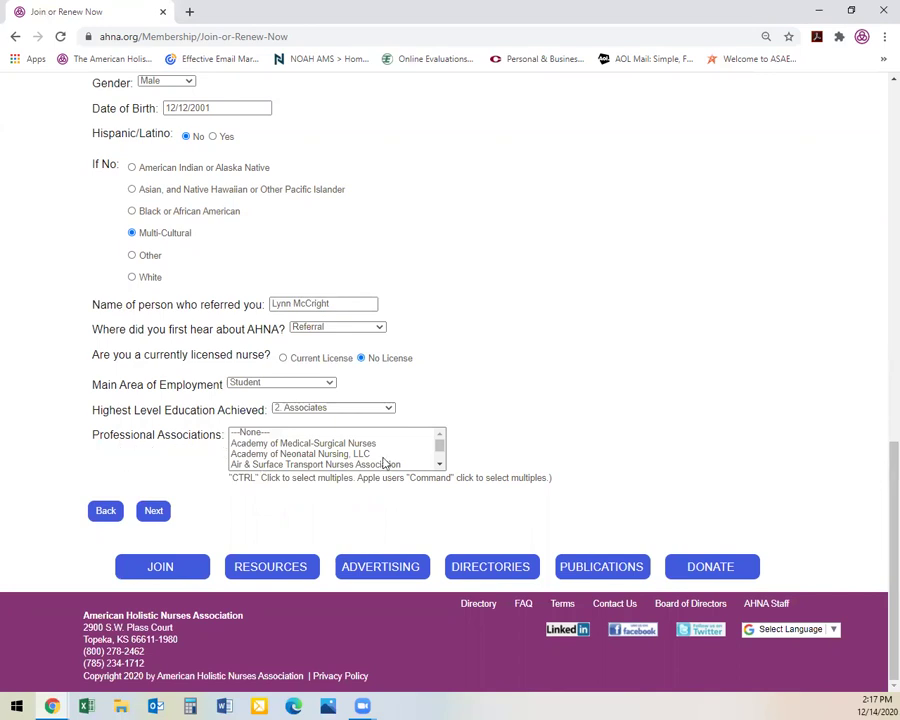
Browse the Professional Associations list, leave all unselected, and continue to the next page
{"action": "left_click", "coordinate": [440, 467]}
{"action": "left_click", "coordinate": [440, 467]}
{"action": "left_click", "coordinate": [440, 467]}
{"action": "left_click", "coordinate": [440, 467]}
{"action": "left_click", "coordinate": [440, 467]}
{"action": "left_click", "coordinate": [440, 467]}
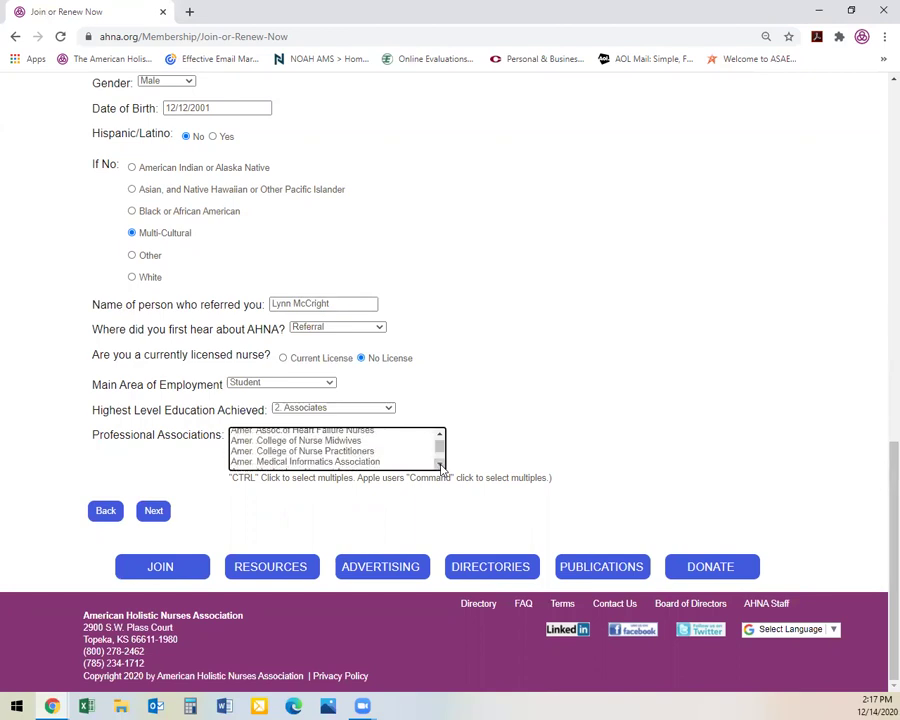
{"action": "left_click", "coordinate": [440, 467]}
{"action": "left_click", "coordinate": [440, 467]}
{"action": "left_click", "coordinate": [440, 467]}
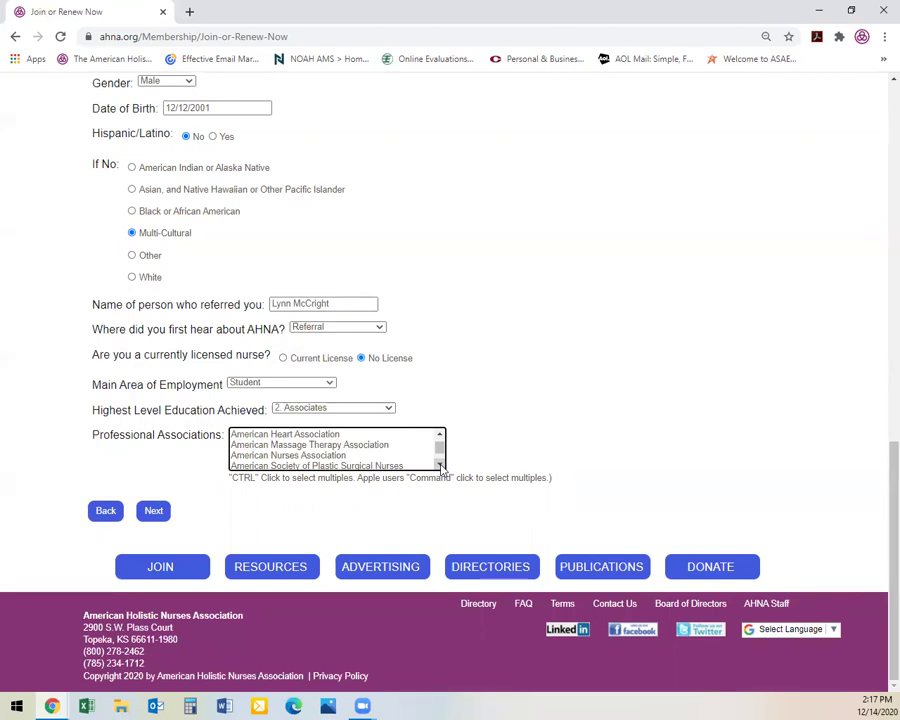
{"action": "left_click", "coordinate": [440, 467]}
{"action": "left_click", "coordinate": [440, 467]}
{"action": "left_click", "coordinate": [440, 467]}
{"action": "left_click", "coordinate": [440, 467]}
{"action": "scroll", "coordinate": [440, 467], "scroll_direction": "down", "scroll_amount": 12}
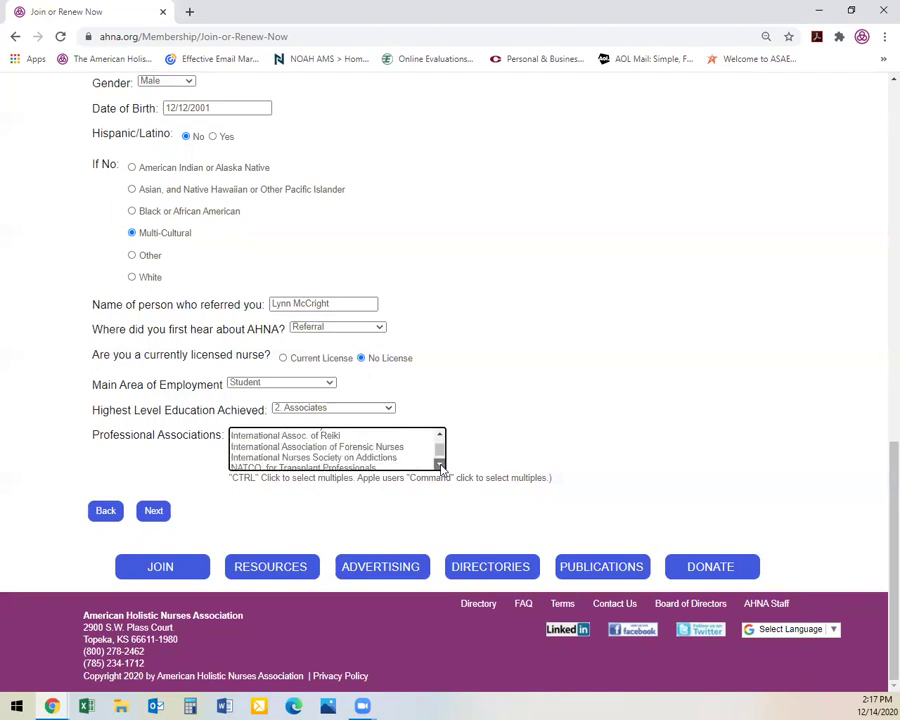
{"action": "scroll", "coordinate": [440, 465], "scroll_direction": "down", "scroll_amount": 6}
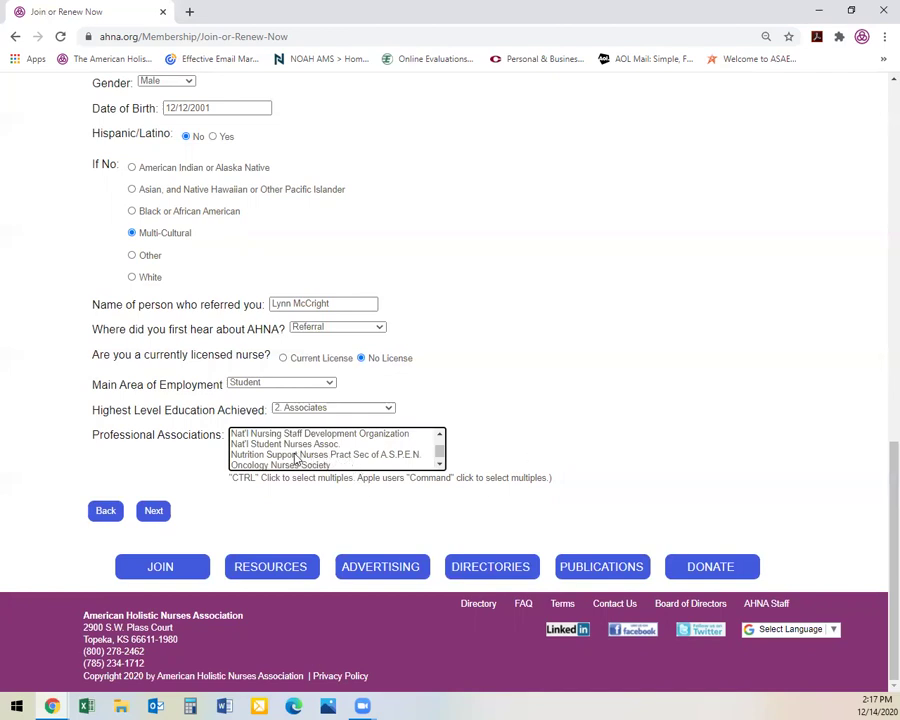
{"action": "left_click", "coordinate": [153, 512]}
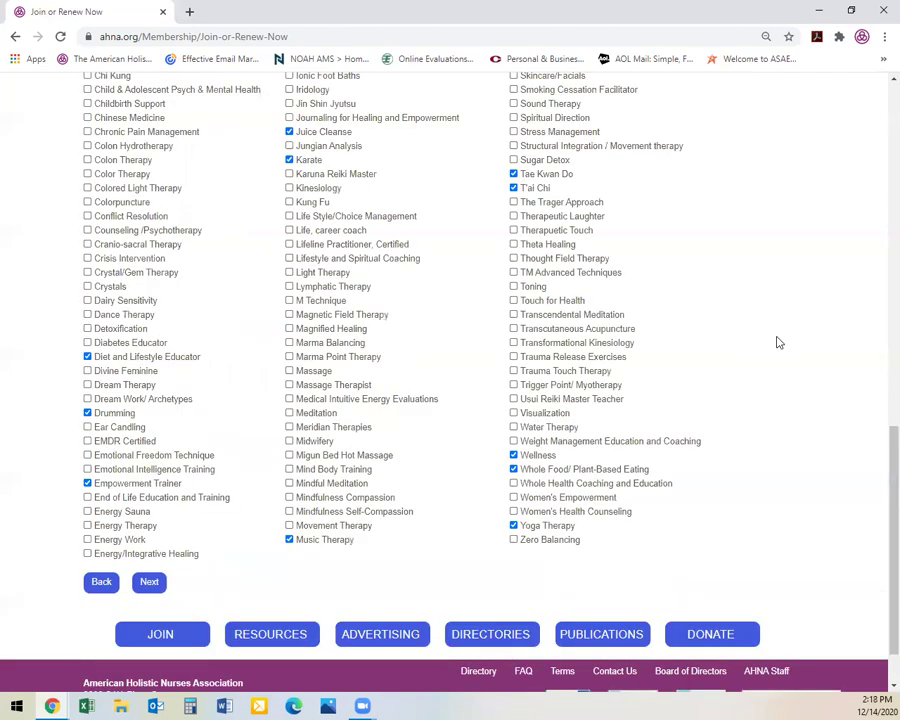
Submit the ticked modalities, including Aromatherapy, Nutrition, Physical Therapy, T'ai Chi and Music Therapy
{"action": "scroll", "coordinate": [782, 339], "scroll_direction": "up", "scroll_amount": 1}
{"action": "scroll", "coordinate": [787, 340], "scroll_direction": "up", "scroll_amount": 5}
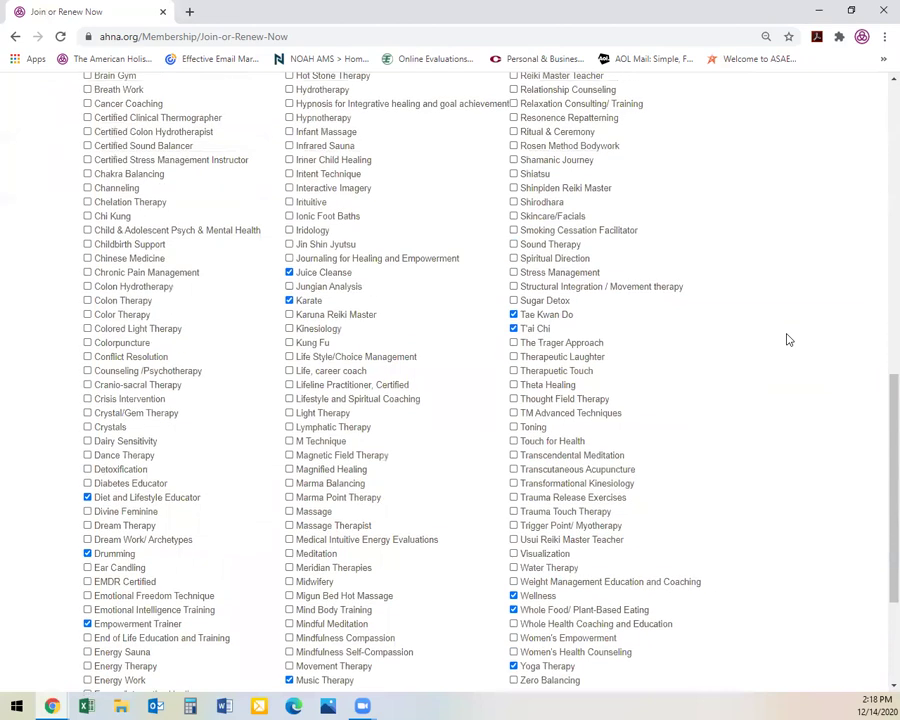
{"action": "scroll", "coordinate": [786, 338], "scroll_direction": "up", "scroll_amount": 3}
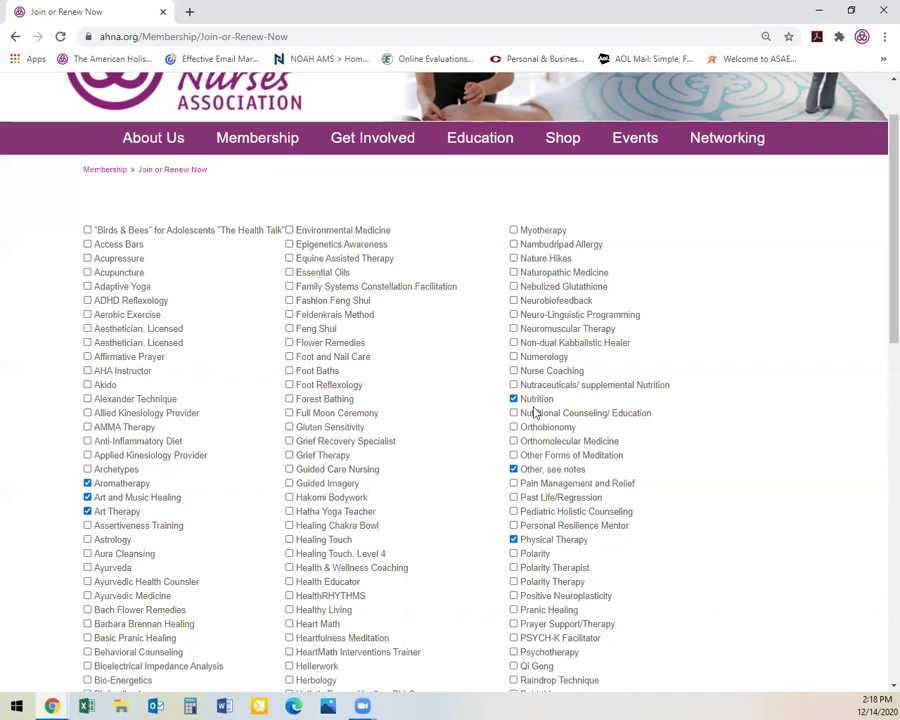
{"action": "scroll", "coordinate": [520, 535], "scroll_direction": "down", "scroll_amount": 5}
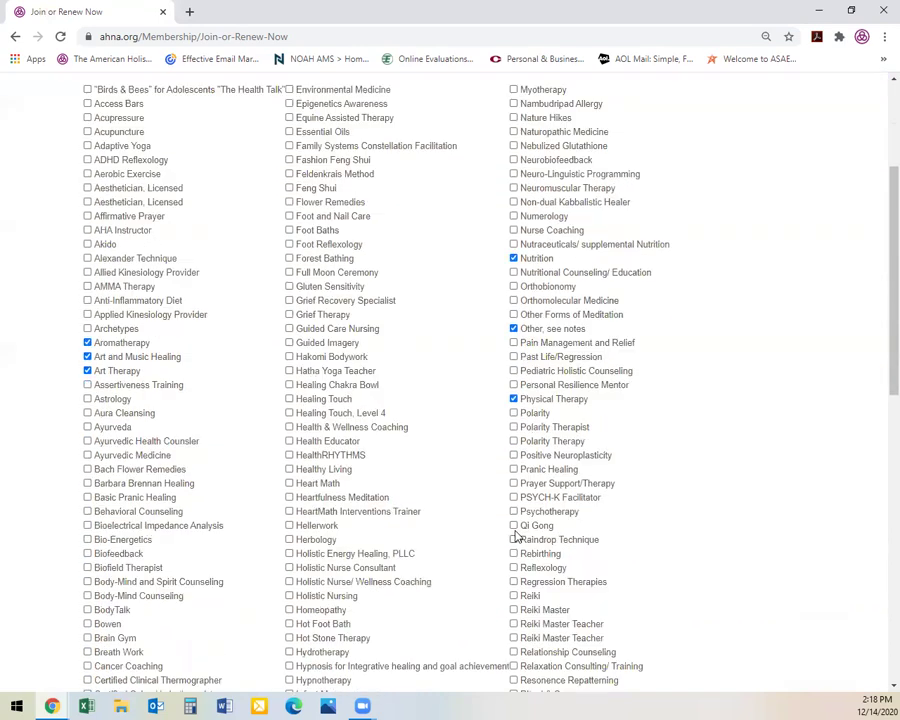
{"action": "scroll", "coordinate": [400, 408], "scroll_direction": "down", "scroll_amount": 4}
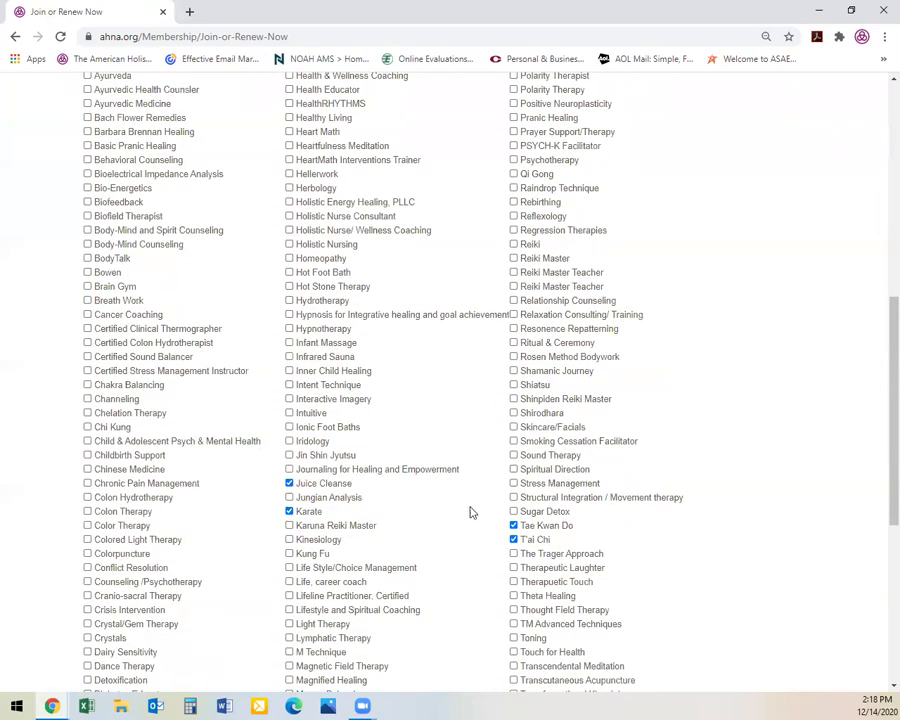
{"action": "scroll", "coordinate": [470, 510], "scroll_direction": "down", "scroll_amount": 3}
{"action": "scroll", "coordinate": [470, 488], "scroll_direction": "down", "scroll_amount": 2}
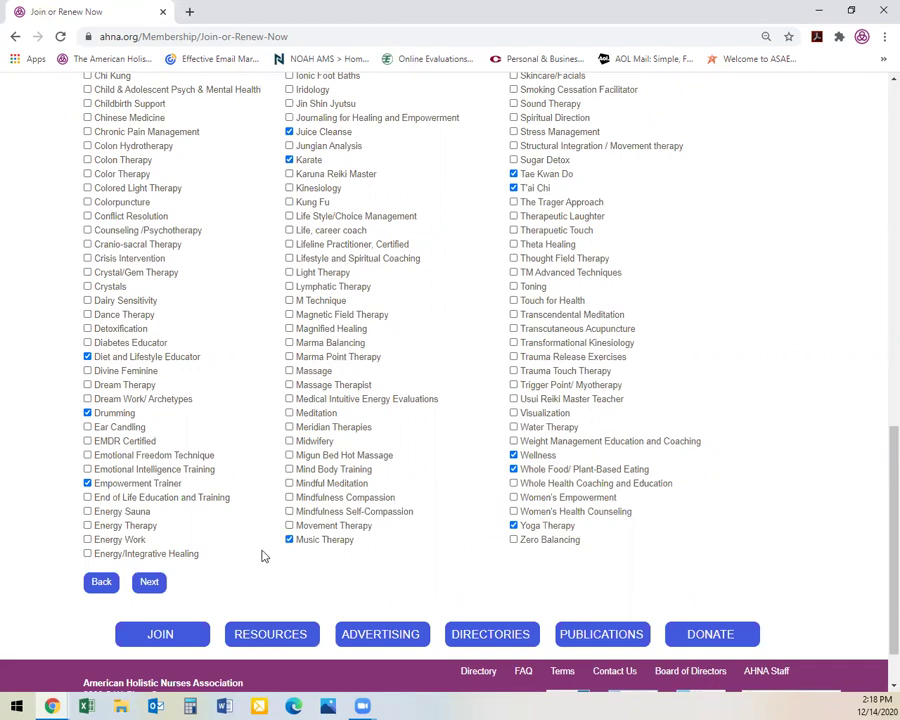
{"action": "left_click", "coordinate": [148, 588]}
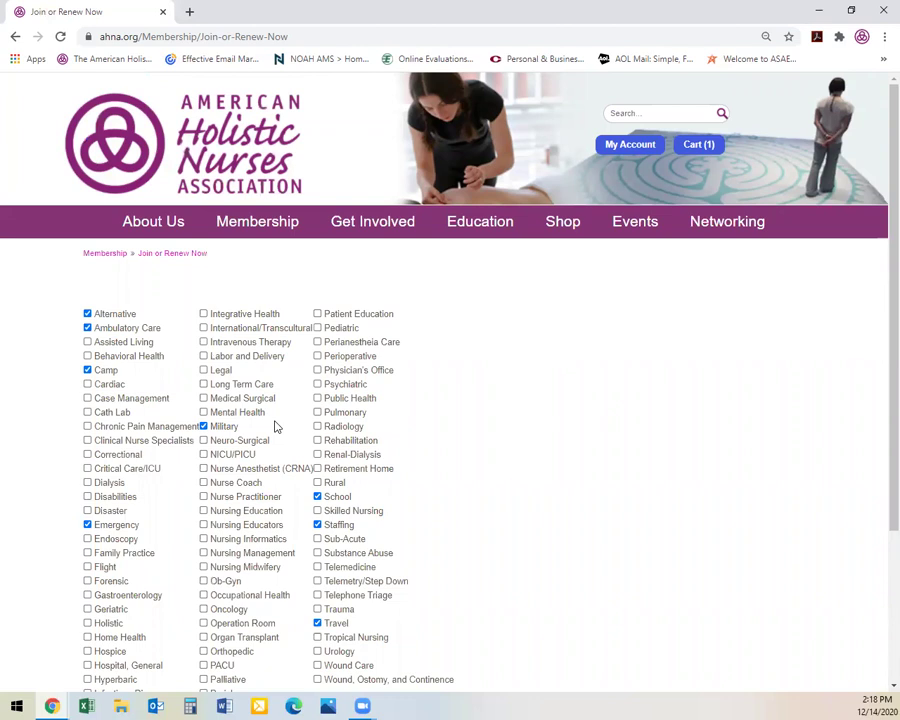
Submit the specialties list with Alternative, Camp, Emergency, Military, School, Staffing and Travel selected
{"action": "scroll", "coordinate": [277, 427], "scroll_direction": "down", "scroll_amount": 2}
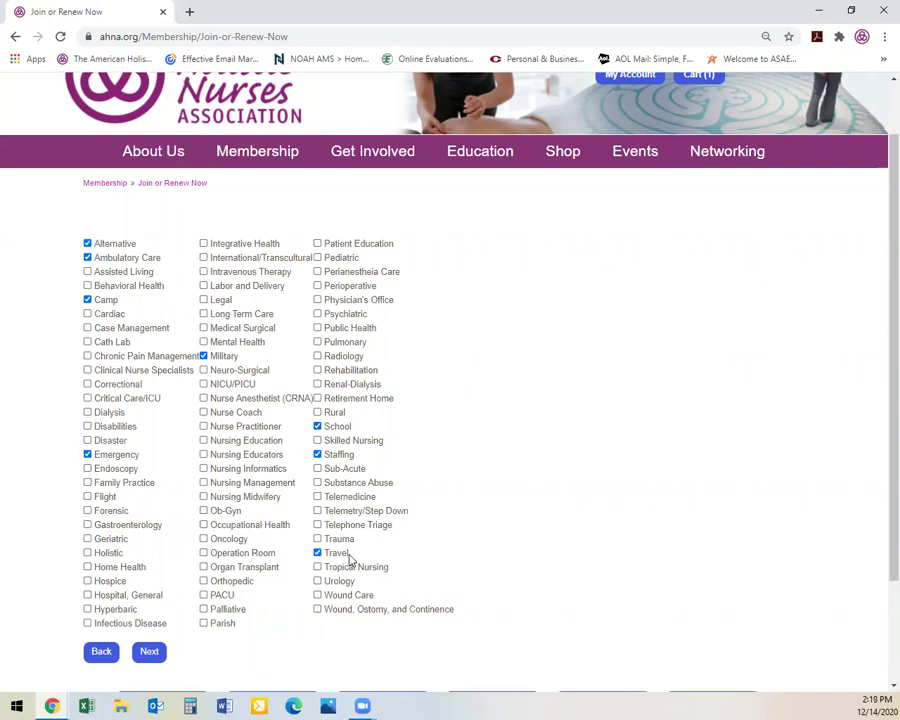
{"action": "left_click", "coordinate": [145, 655]}
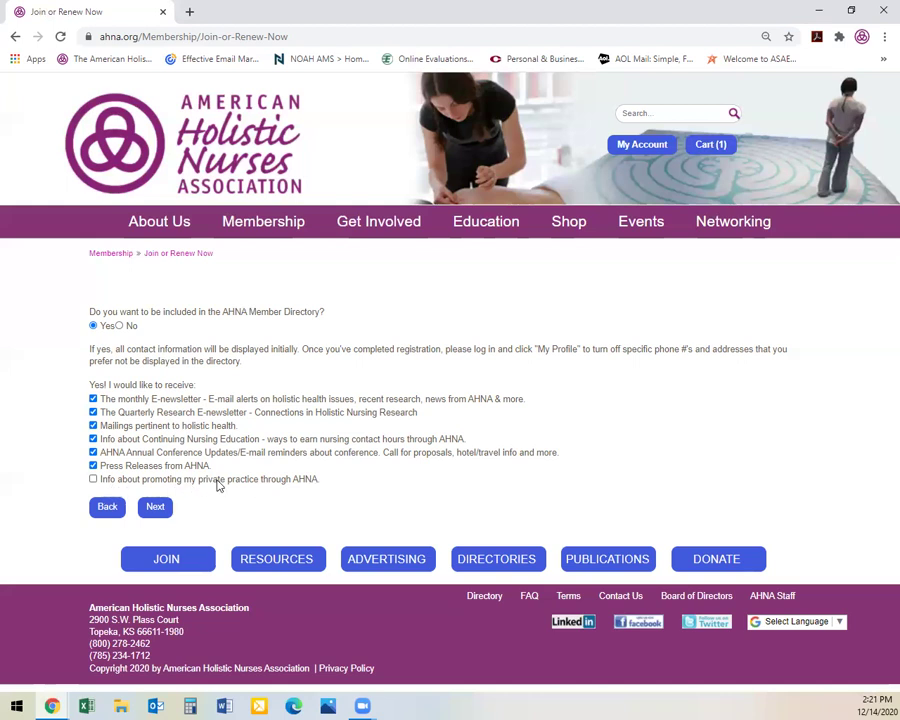
Keep the directory listing at Yes with the newsletter boxes checked and continue
{"action": "left_click", "coordinate": [156, 507]}
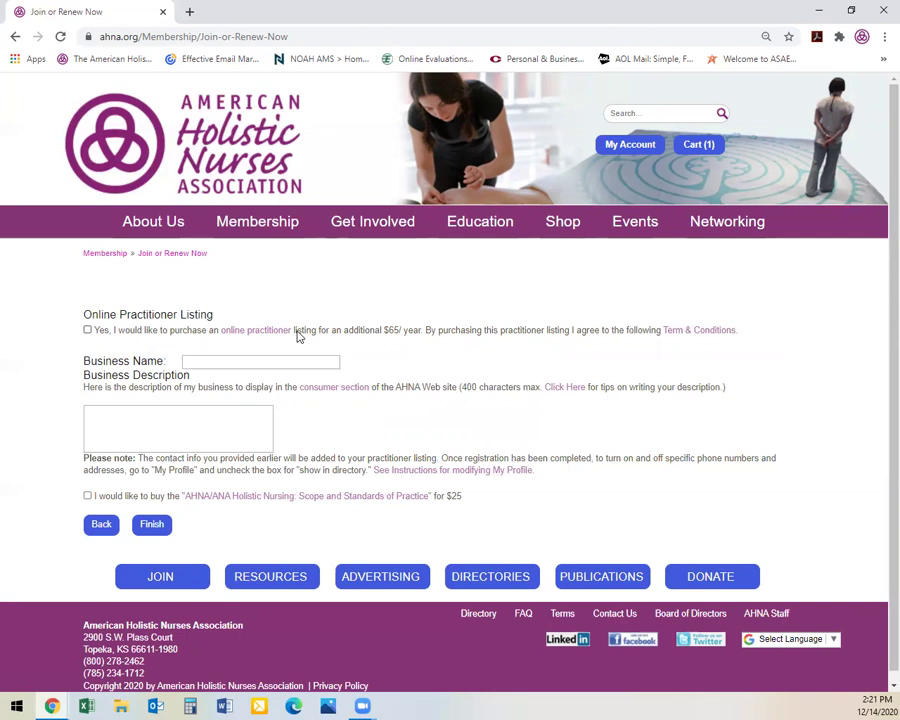
Leave Business Name and Description blank, skip the $65 listing and $25 book, and finish
{"action": "left_click", "coordinate": [215, 363]}
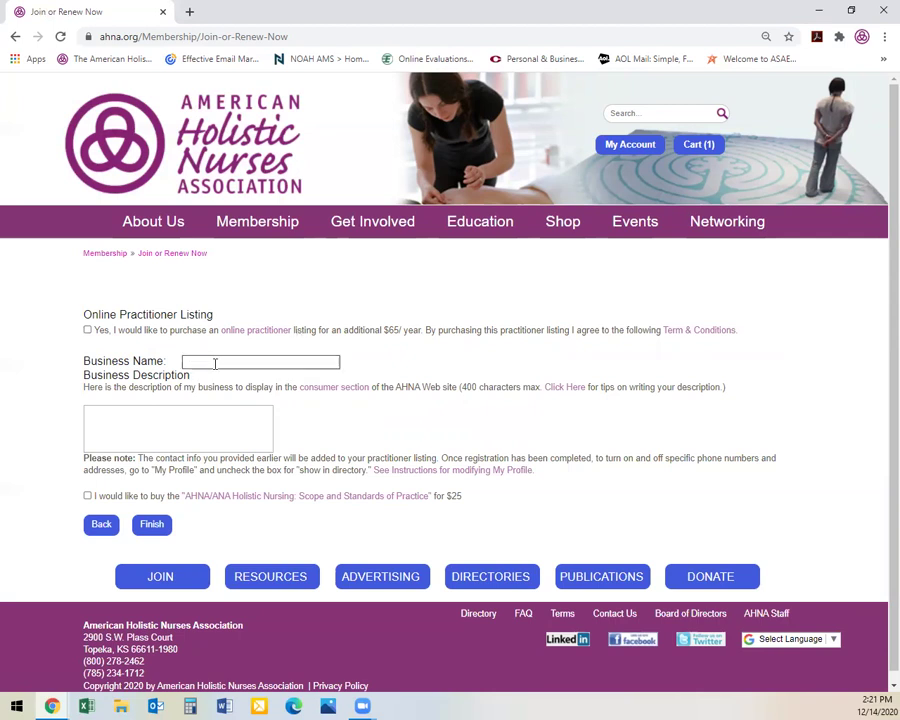
{"action": "left_click", "coordinate": [156, 419]}
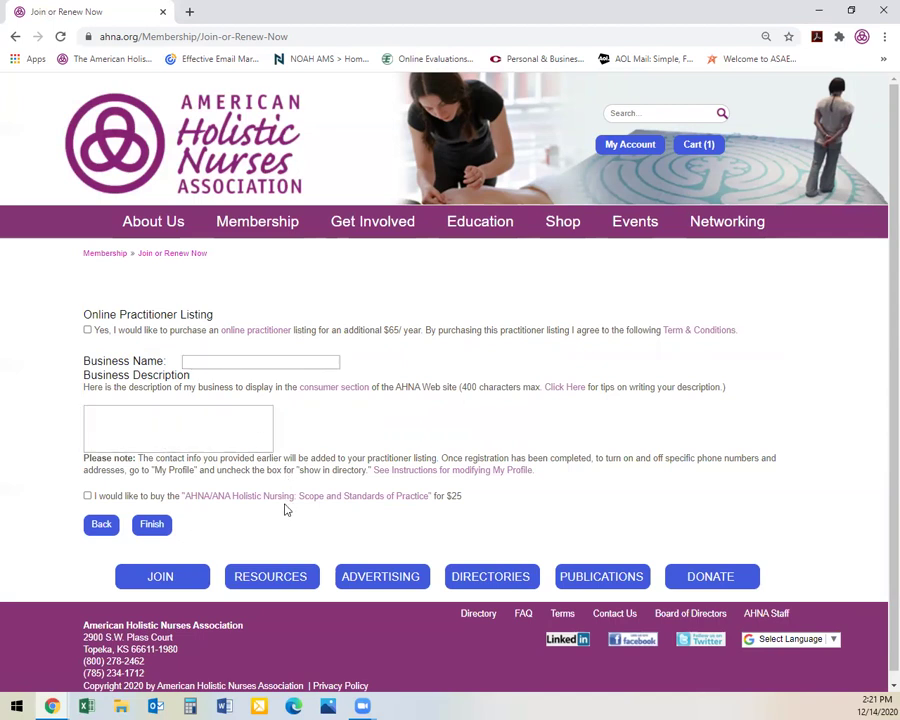
{"action": "left_click", "coordinate": [147, 507]}
{"action": "left_click", "coordinate": [158, 530]}
{"action": "left_click", "coordinate": [160, 527]}
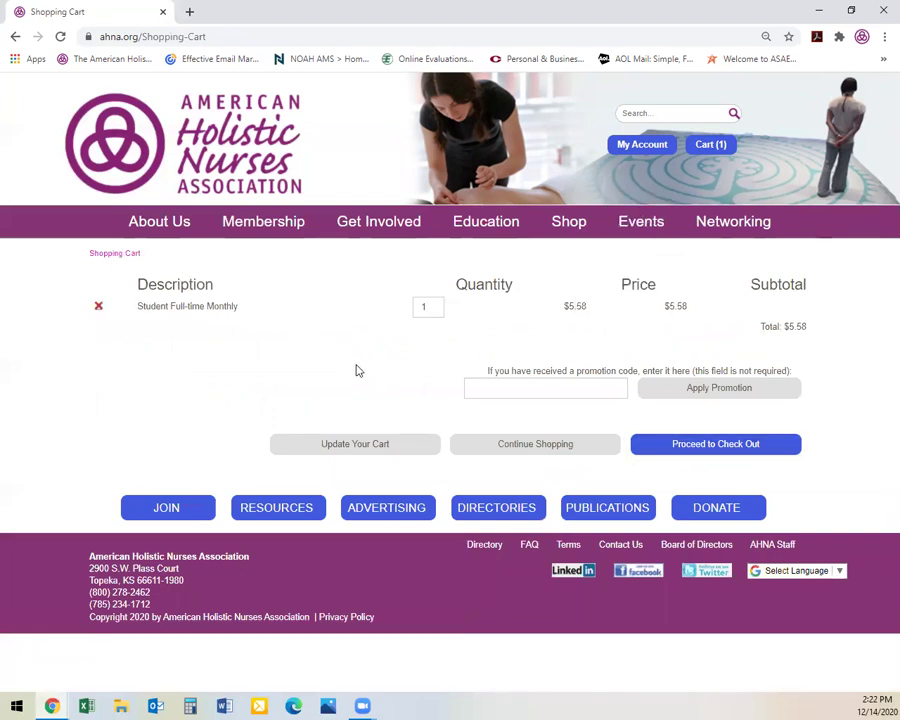
Check out the $5.58 Student Full-time Monthly cart with no promotion code
{"action": "left_click", "coordinate": [506, 387]}
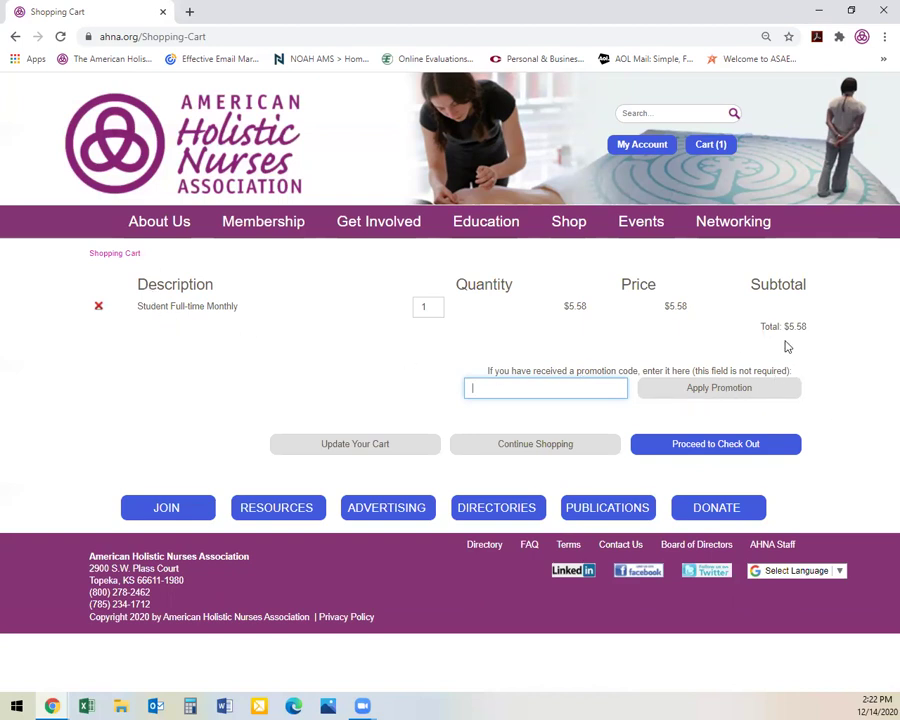
{"action": "left_click", "coordinate": [712, 452]}
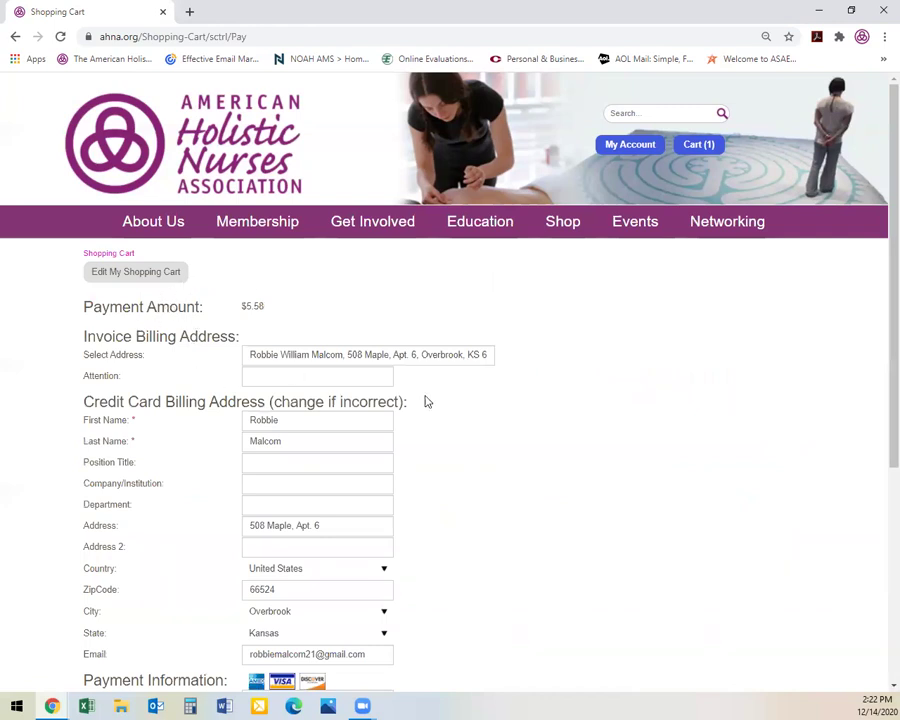
Submit the $5.58 payment, then go to the Contact Us page from the footer
{"action": "scroll", "coordinate": [410, 500], "scroll_direction": "down", "scroll_amount": 5}
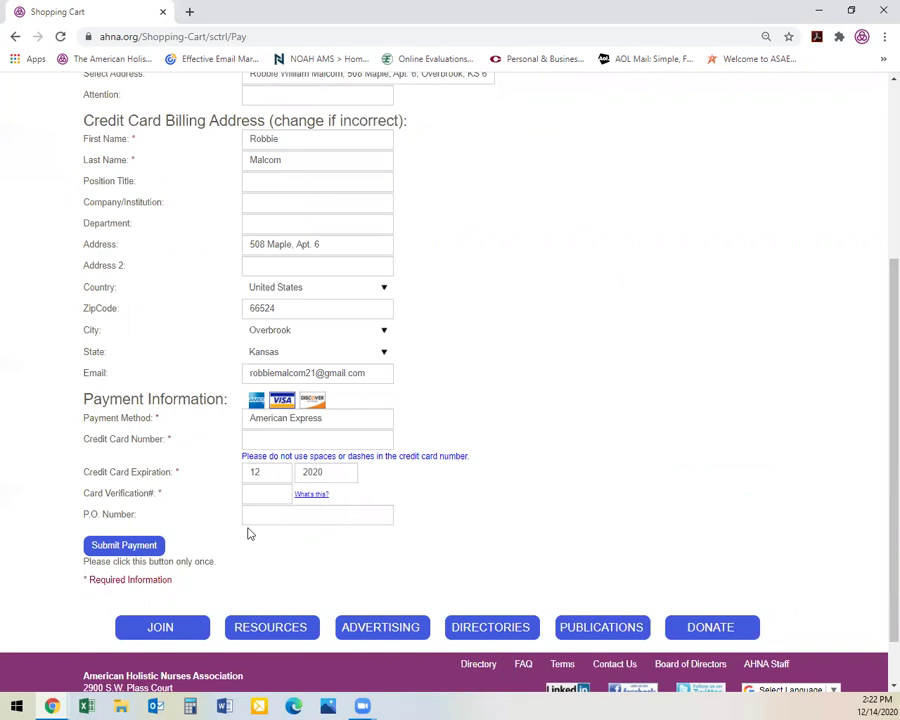
{"action": "left_click", "coordinate": [160, 551]}
{"action": "scroll", "coordinate": [645, 337], "scroll_direction": "up", "scroll_amount": 3}
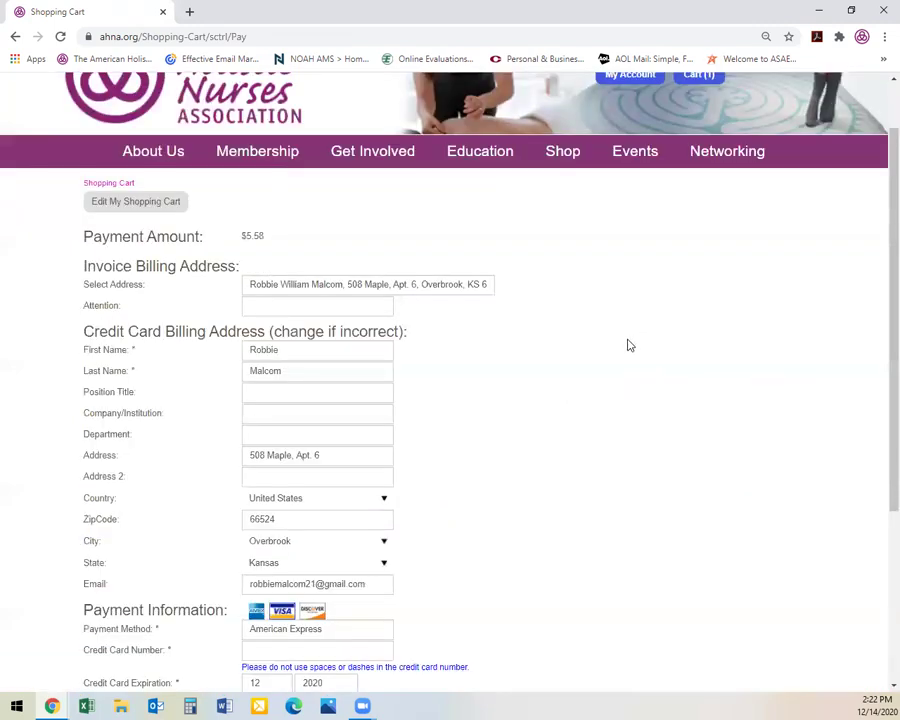
{"action": "scroll", "coordinate": [618, 370], "scroll_direction": "up", "scroll_amount": 1}
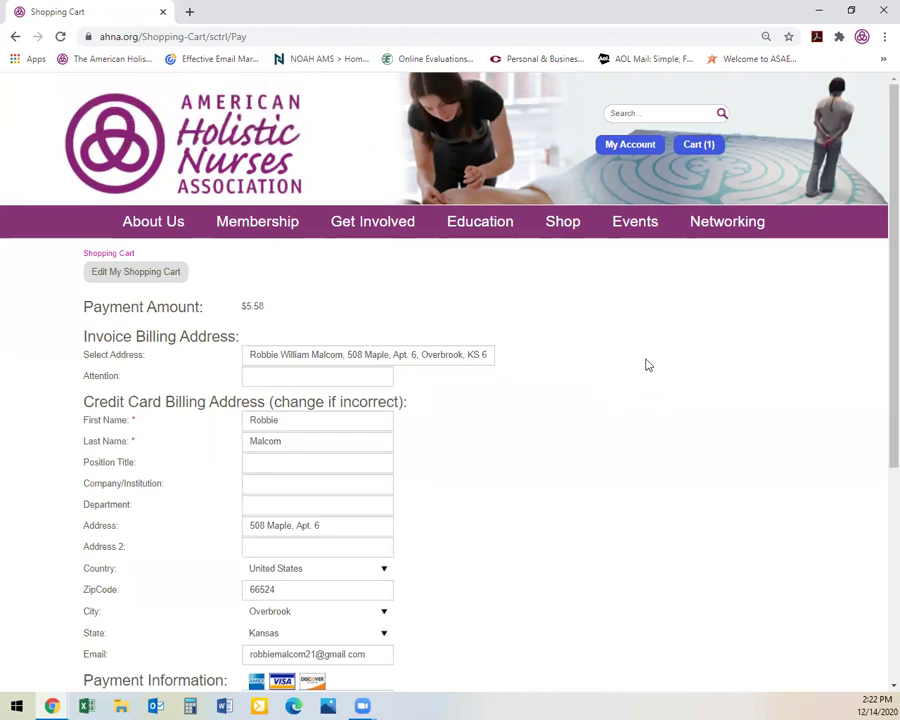
{"action": "scroll", "coordinate": [645, 363], "scroll_direction": "down", "scroll_amount": 3}
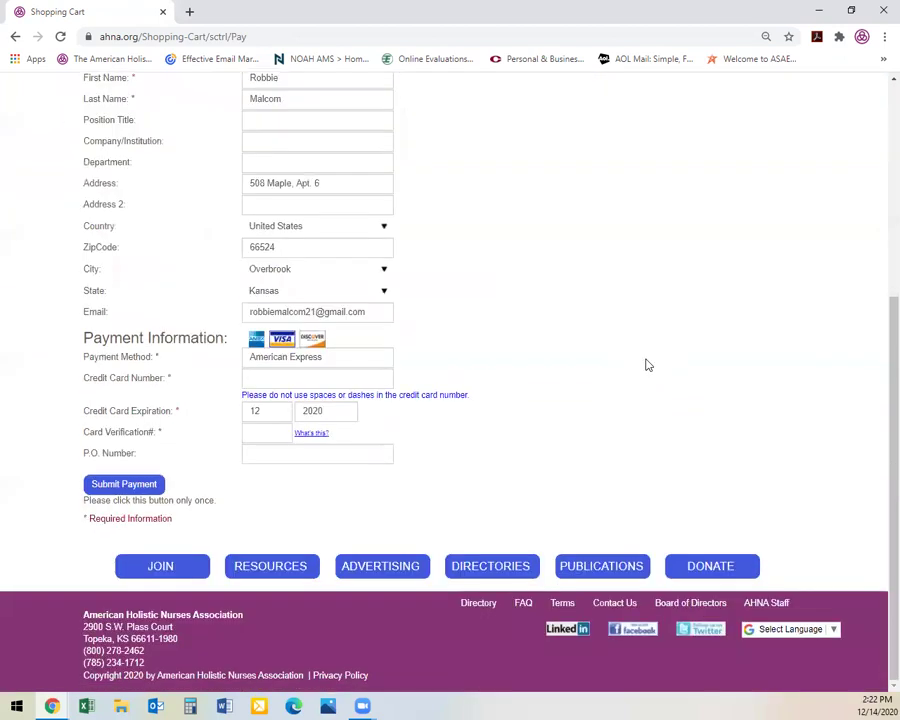
{"action": "left_click", "coordinate": [620, 604]}
Scroll down the Contact Us page to the phone numbers and the 2900 SW Plass Ct map
{"action": "scroll", "coordinate": [507, 281], "scroll_direction": "down", "scroll_amount": 2}
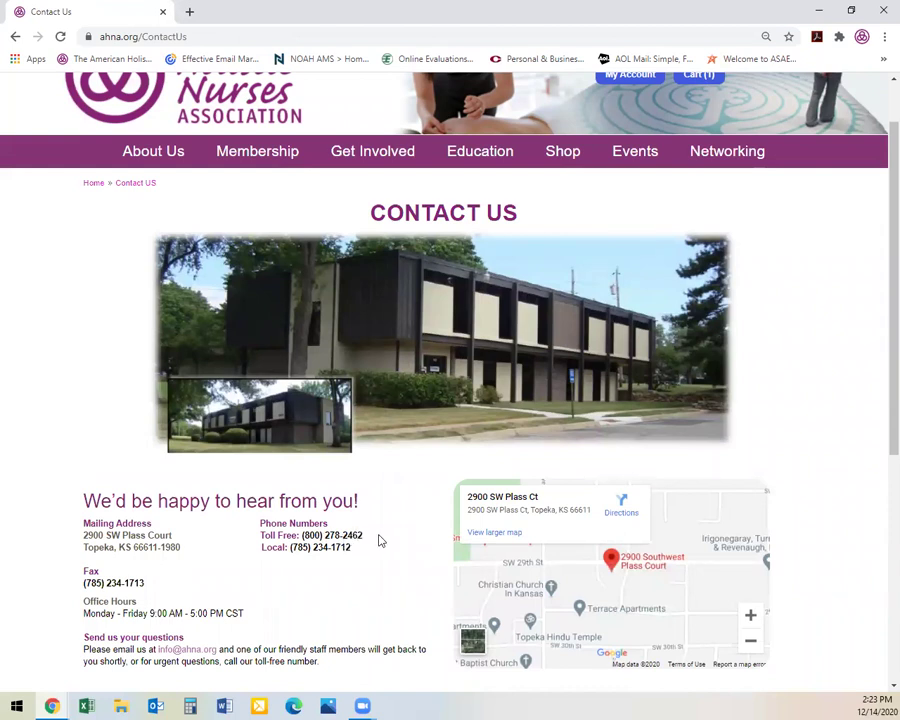
{"action": "scroll", "coordinate": [370, 535], "scroll_direction": "down", "scroll_amount": 1}
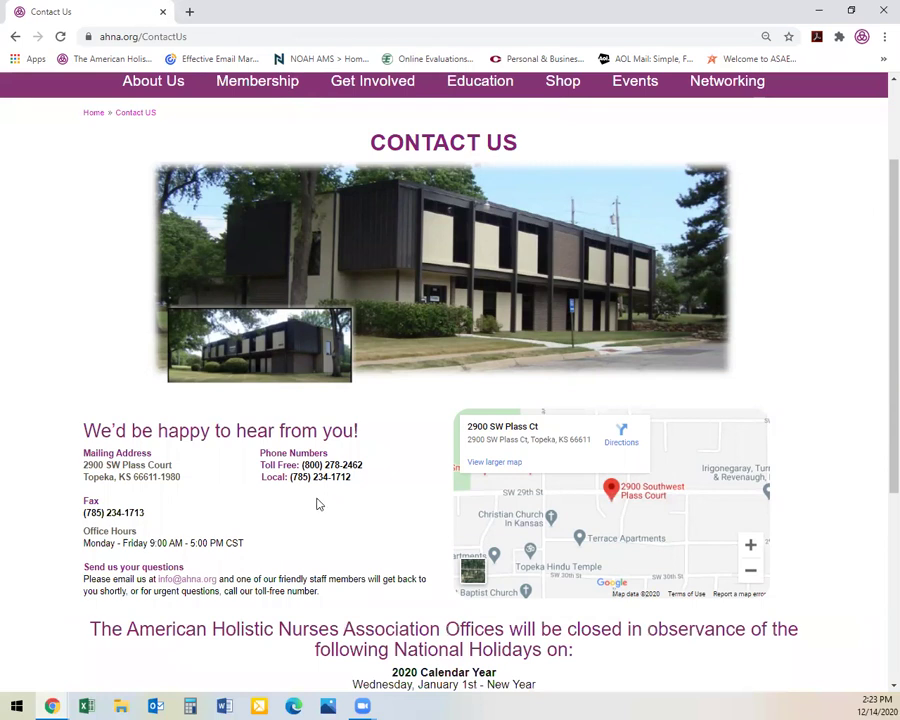